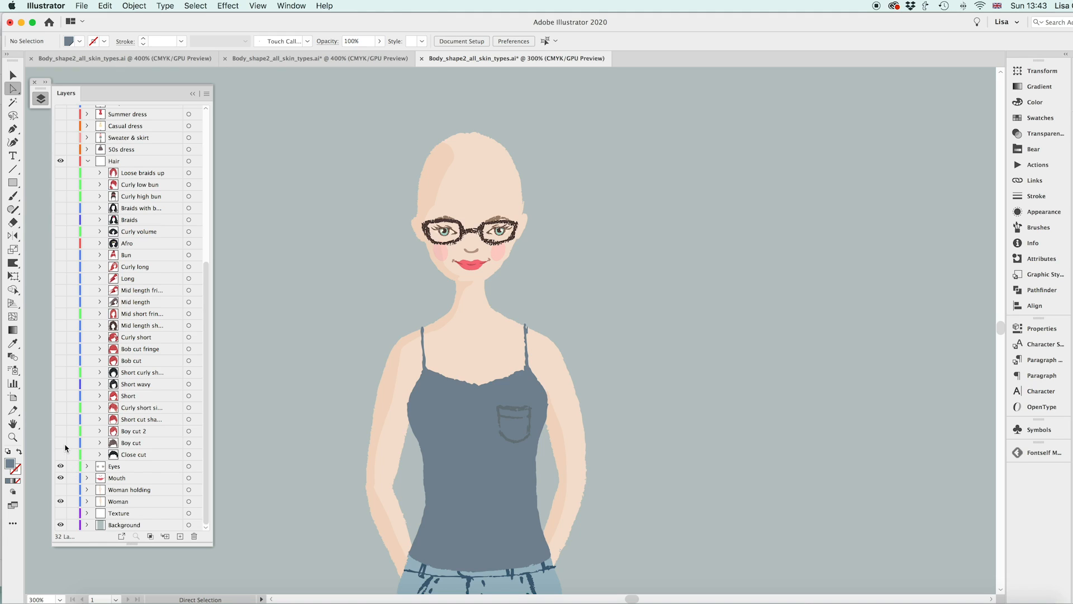
Show the Boy cut hairstyle in the Hair layer and expand it down to its colour variants
{"action": "left_click", "coordinate": [61, 442]}
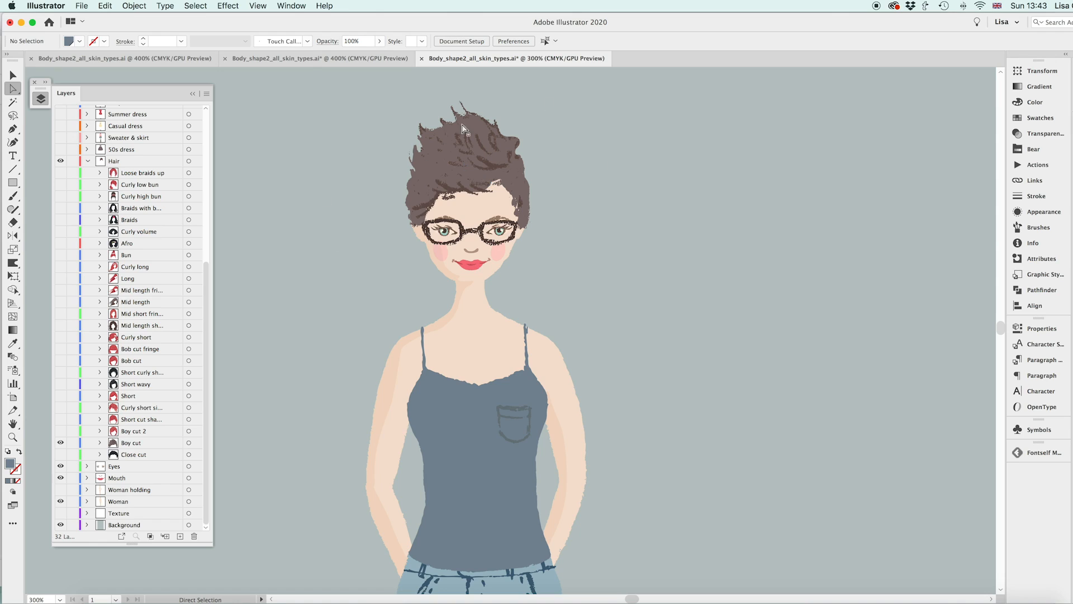
{"action": "left_click", "coordinate": [100, 444]}
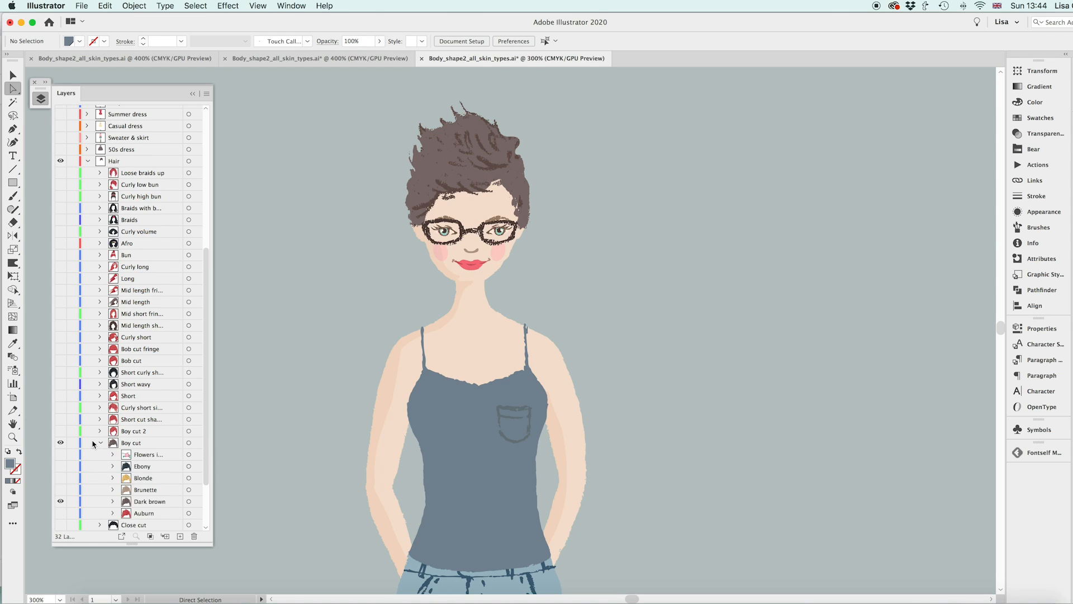
{"action": "scroll", "coordinate": [141, 462], "scroll_direction": "down", "scroll_amount": 3}
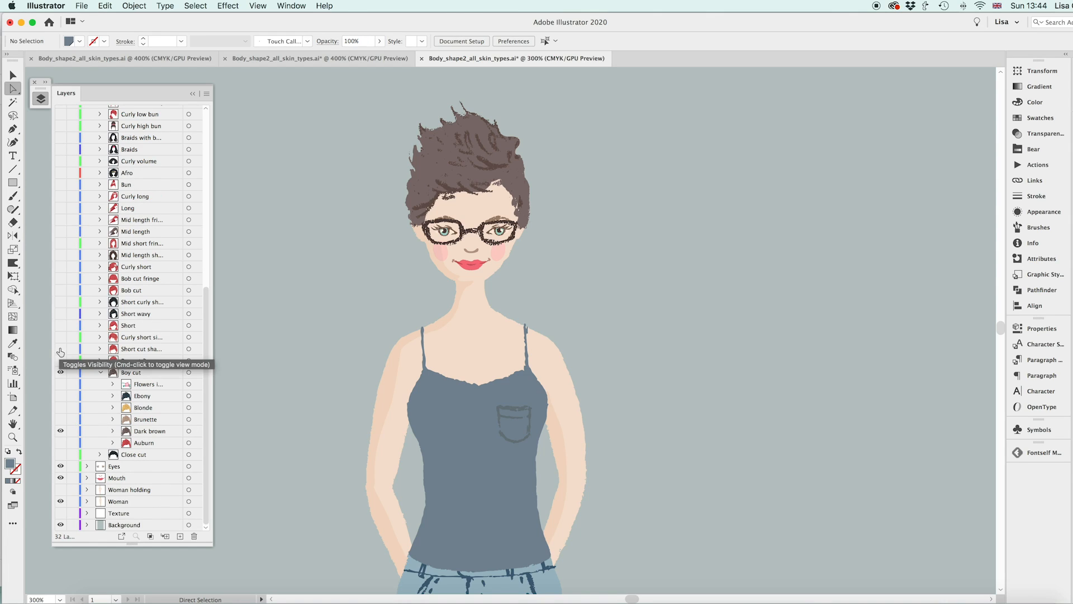
Show the short cut hairstyle above Boy cut 2, switch its colour from Aurburn to Brown, and expand the Brown variant
{"action": "left_click", "coordinate": [60, 349]}
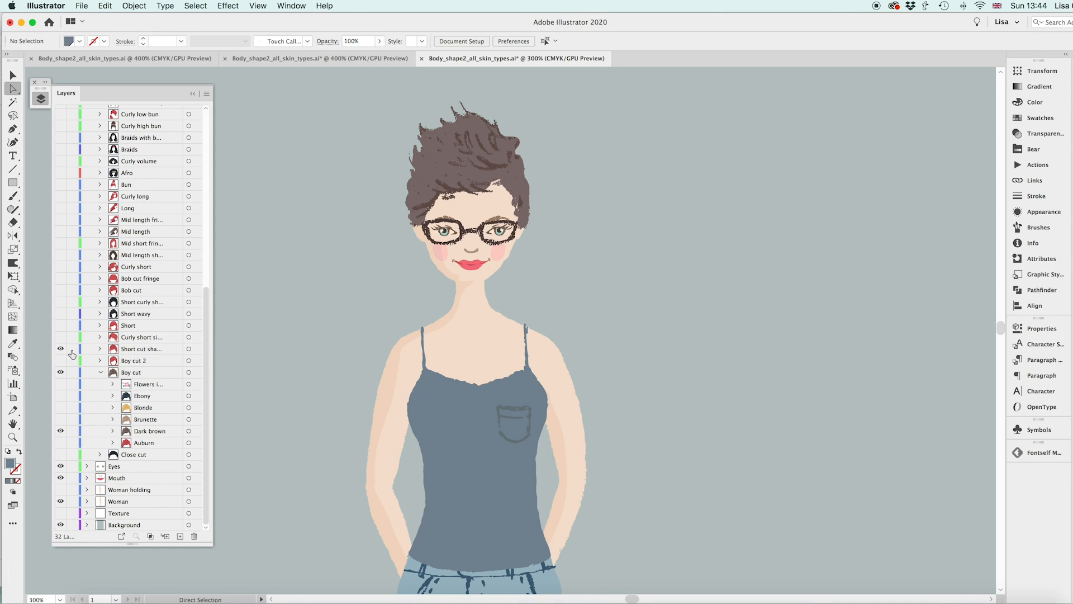
{"action": "left_click", "coordinate": [100, 349]}
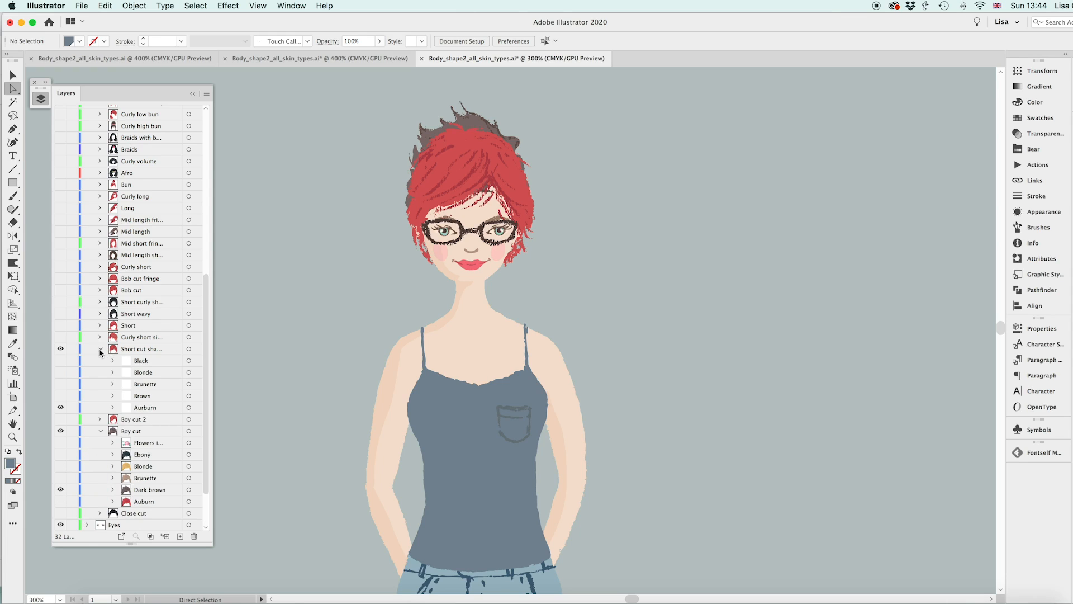
{"action": "left_click", "coordinate": [60, 407]}
{"action": "left_click", "coordinate": [61, 395]}
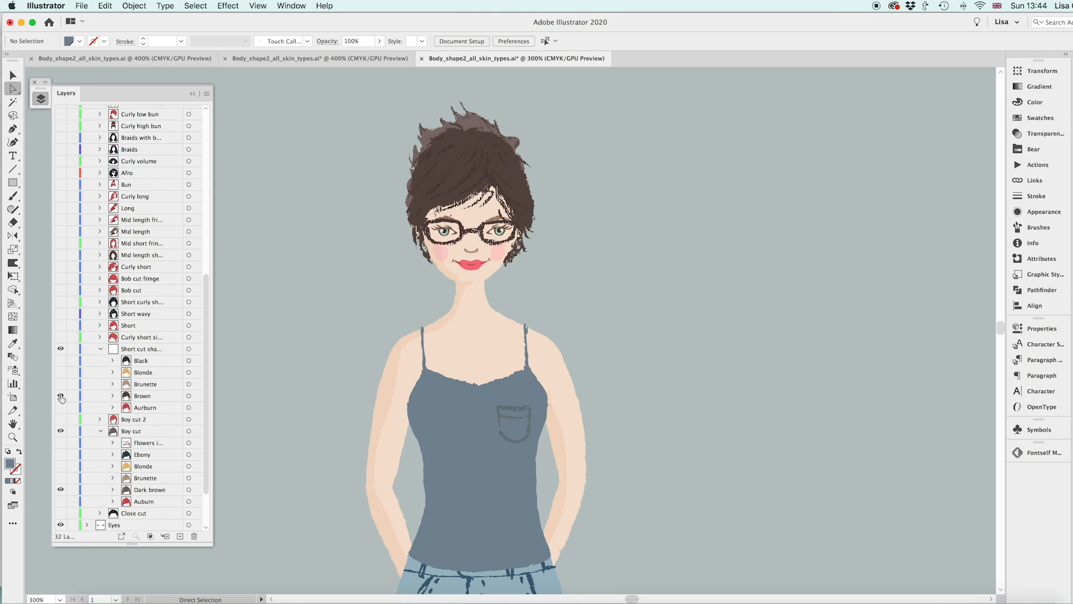
{"action": "left_click", "coordinate": [112, 396]}
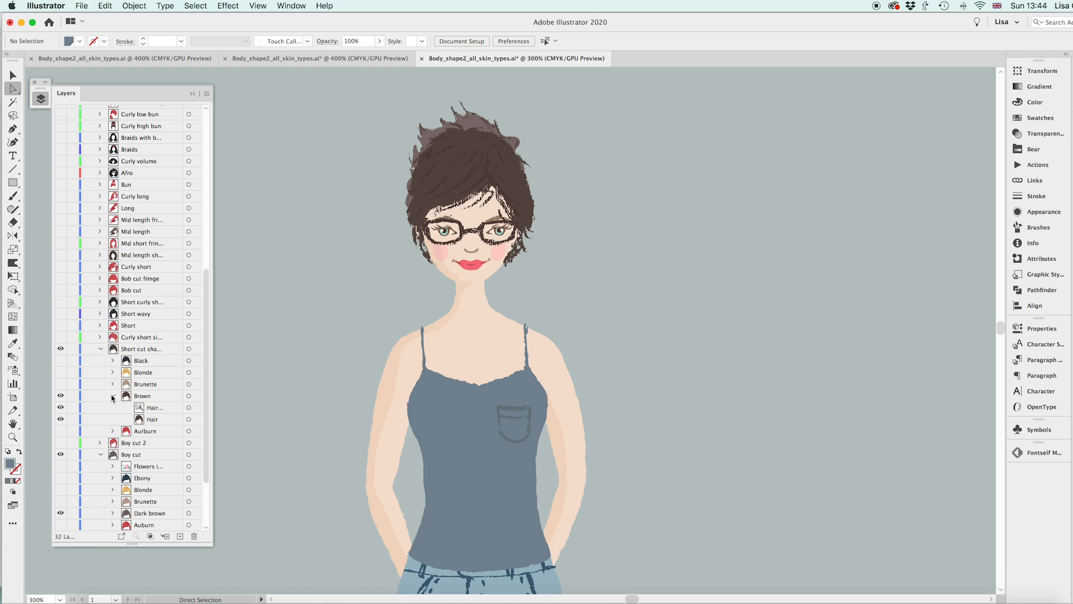
Copy the short cut's Brown base Hair shape into Boy cut's Dark brown variant, placing it beneath the existing hair shapes
{"action": "left_click", "coordinate": [189, 419]}
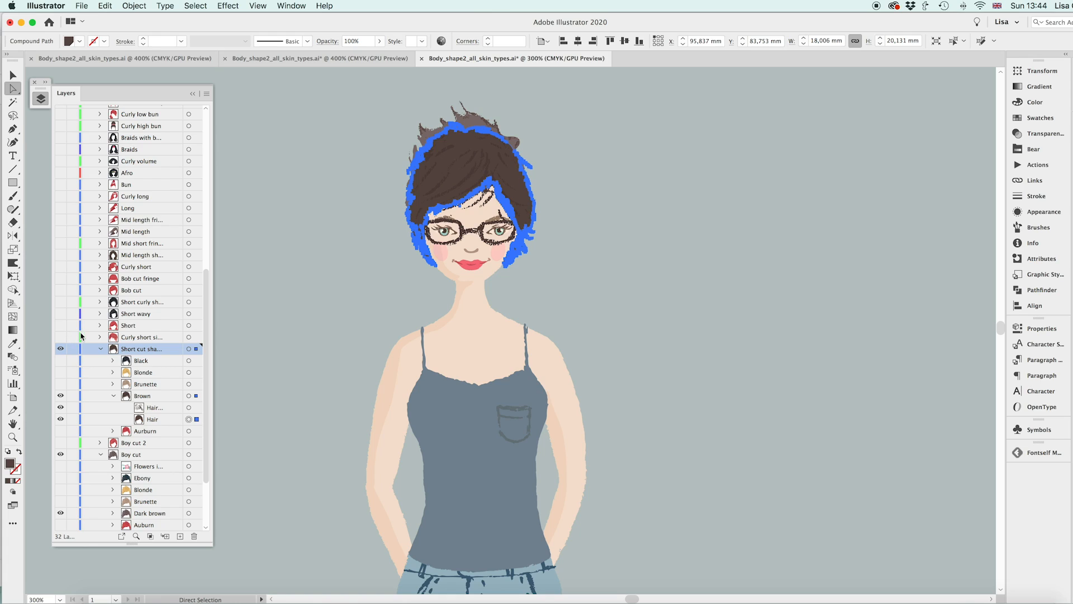
{"action": "key", "text": "v"}
{"action": "key", "text": "super+f"}
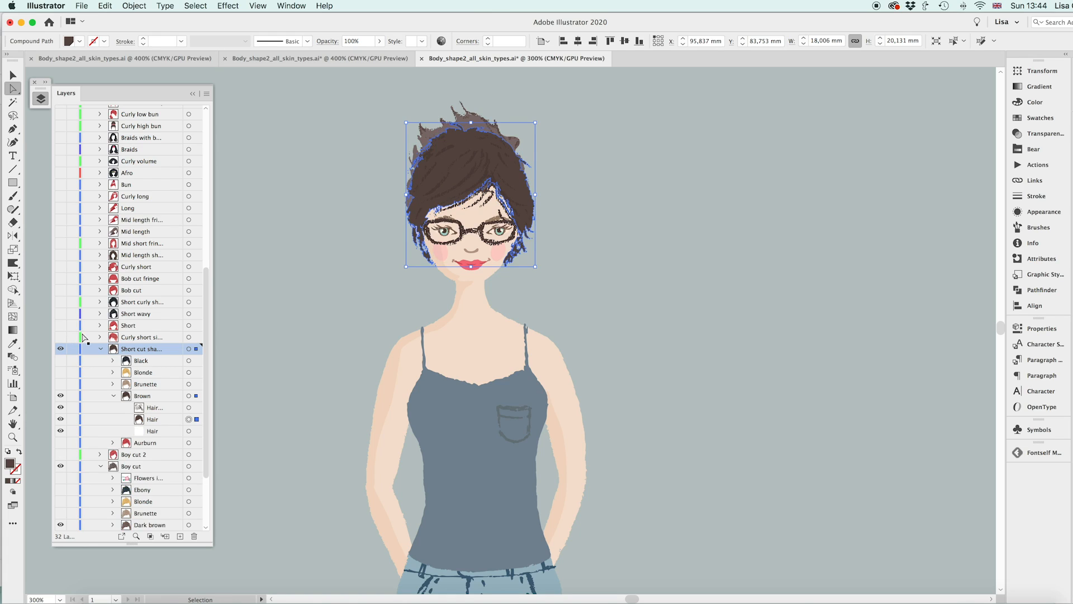
{"action": "key", "text": "a"}
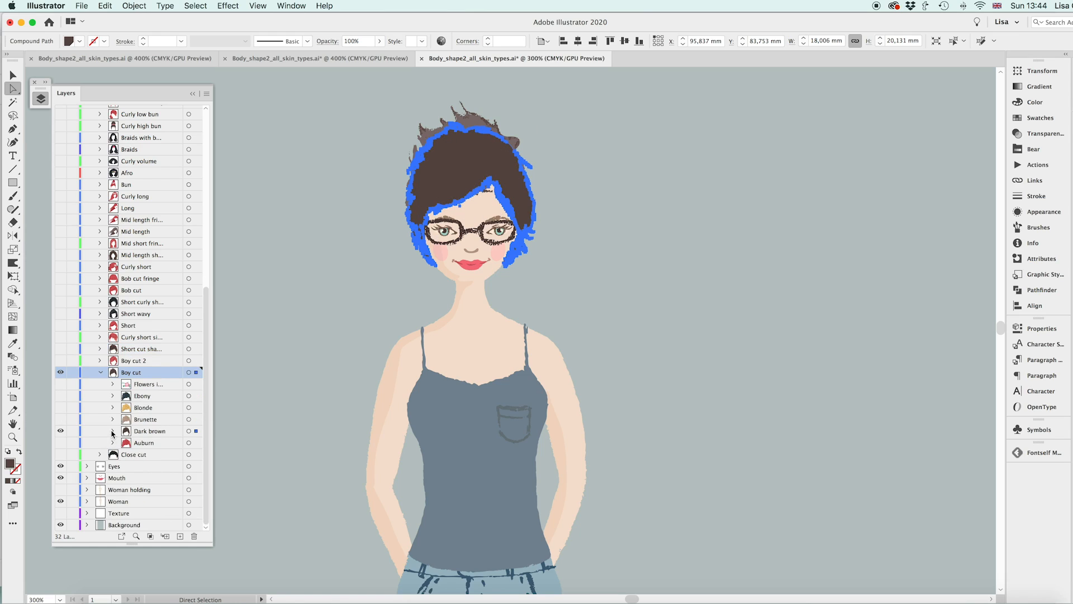
{"action": "left_click", "coordinate": [112, 431]}
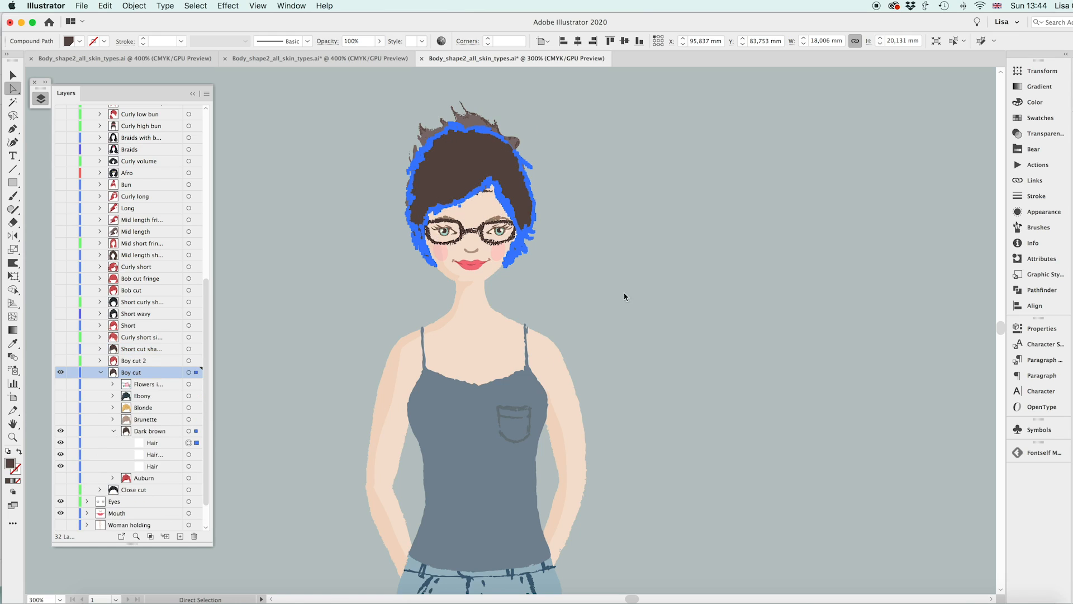
{"action": "left_click", "coordinate": [180, 444]}
{"action": "left_click_drag", "start_coordinate": [179, 471], "coordinate": [180, 472]}
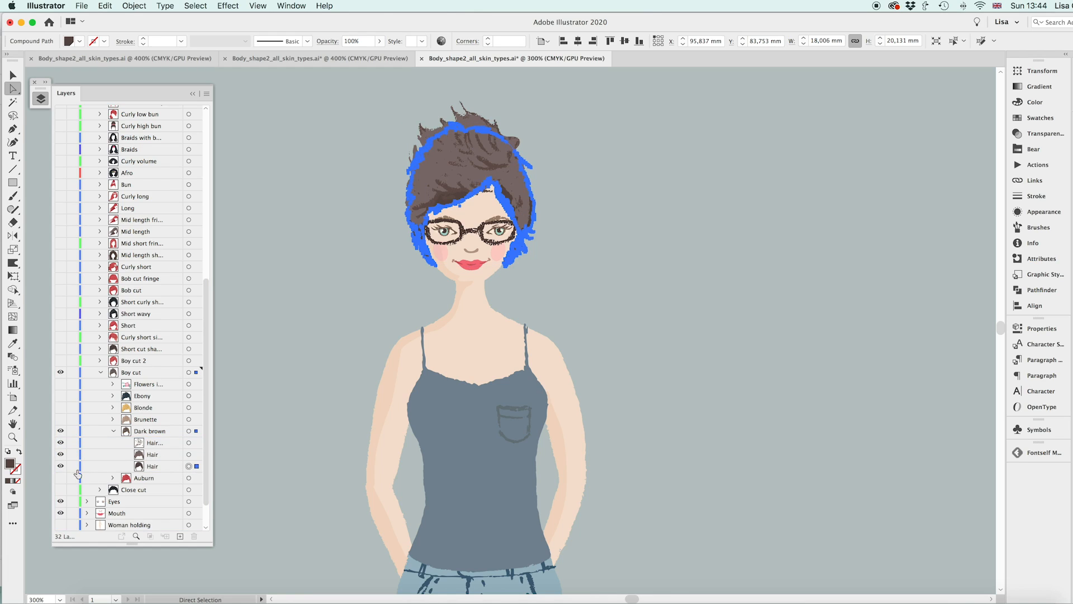
Deselect everything and hide the copied Hair shape at the bottom of the Dark brown variant
{"action": "key", "text": "super+shift+a"}
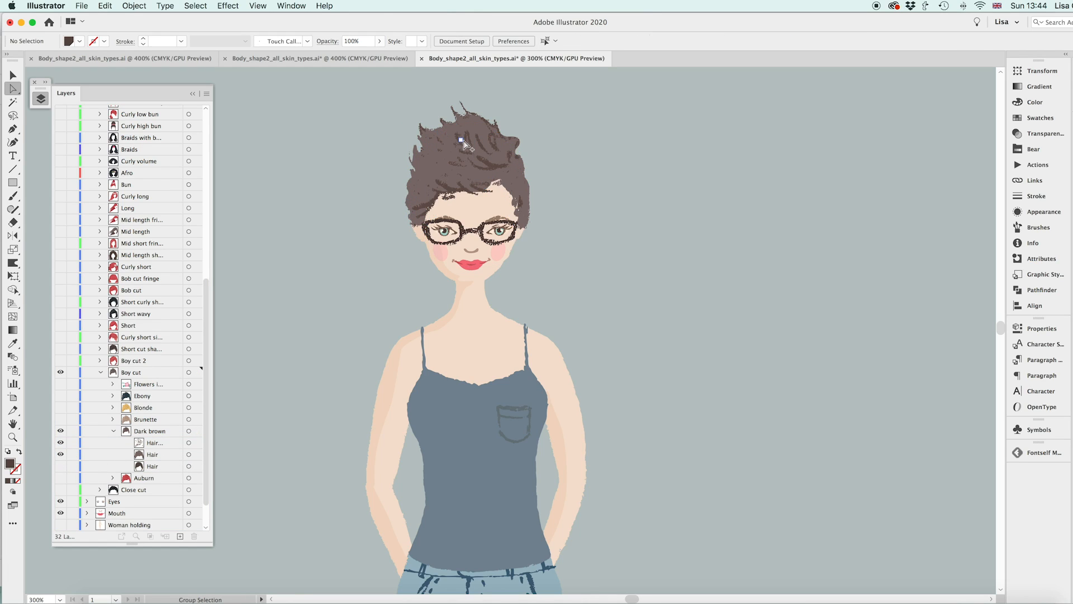
{"action": "scroll", "coordinate": [463, 145], "scroll_direction": "up", "scroll_amount": 1}
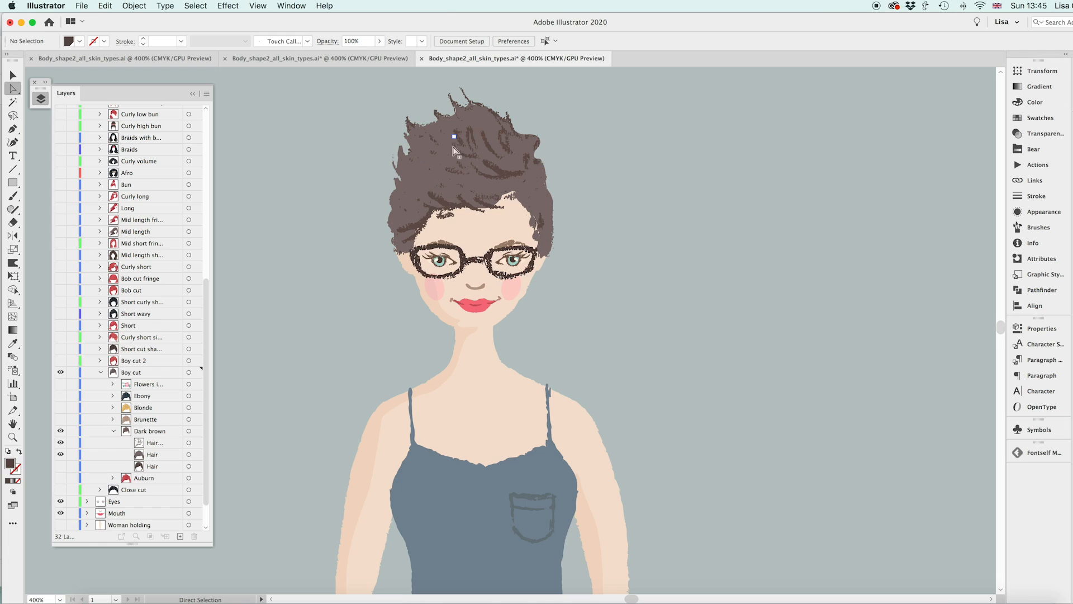
{"action": "scroll", "coordinate": [459, 197], "scroll_direction": "up", "scroll_amount": 3}
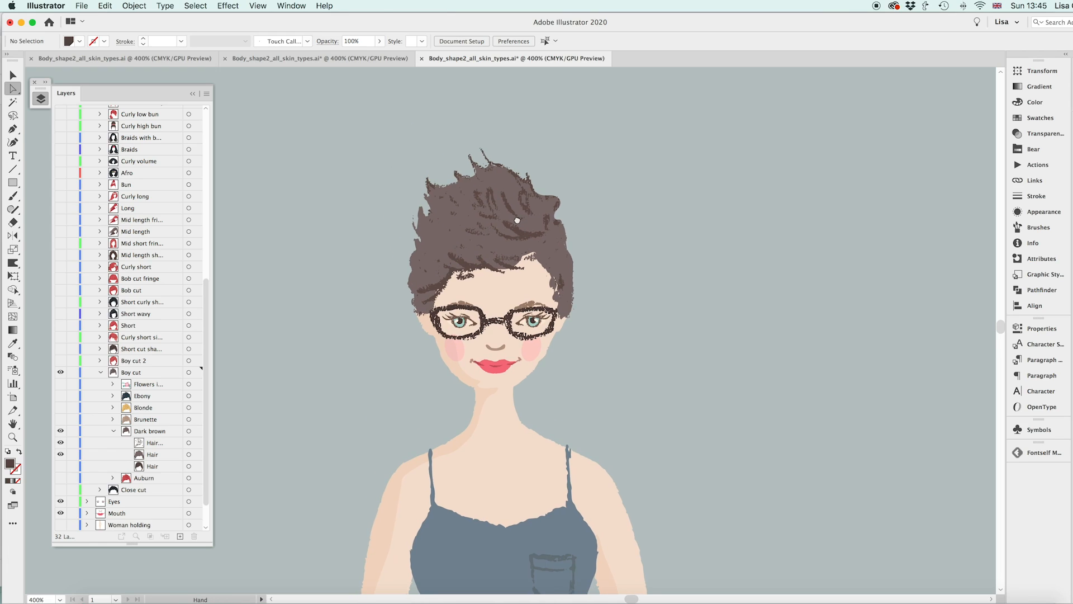
Select both visible Dark brown hair shapes and confirm Warp tool options with Detail and Simplify off and Show Brush Size on
{"action": "left_click", "coordinate": [196, 443]}
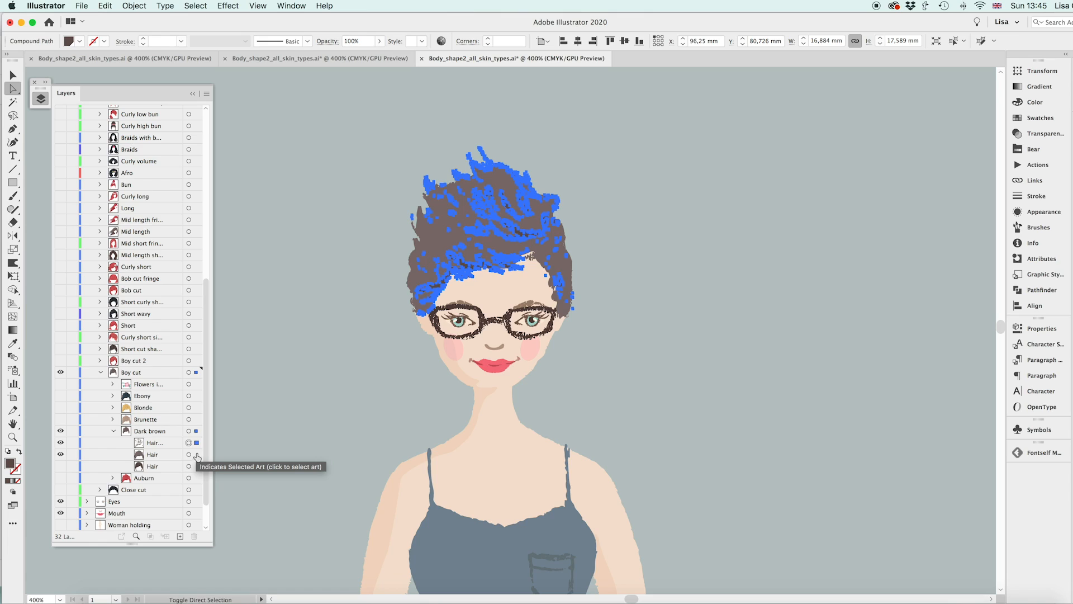
{"action": "left_click", "coordinate": [196, 455], "text": "shift"}
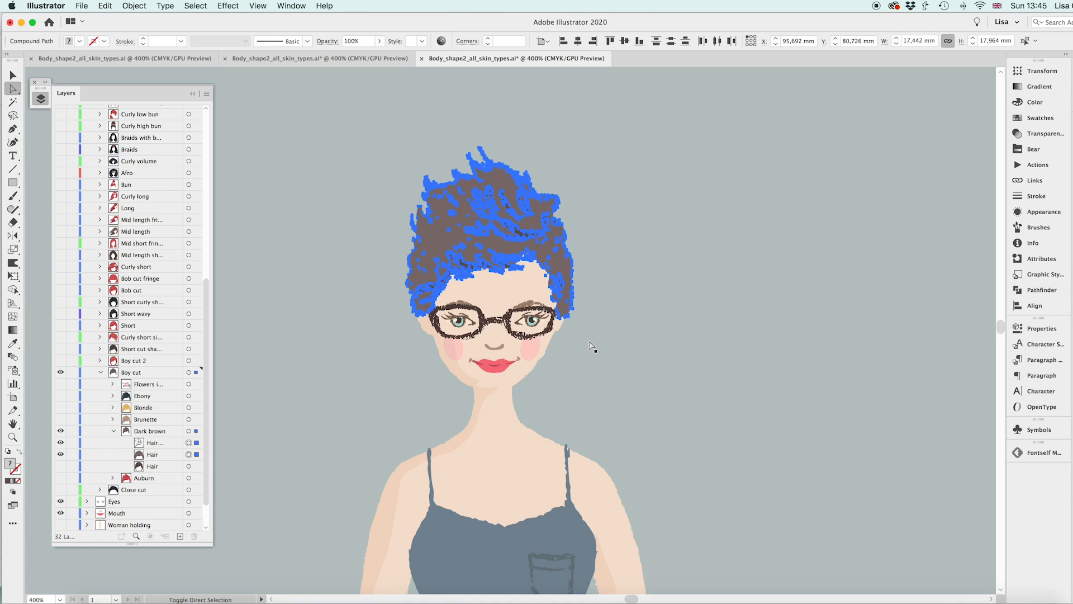
{"action": "left_click", "coordinate": [12, 263]}
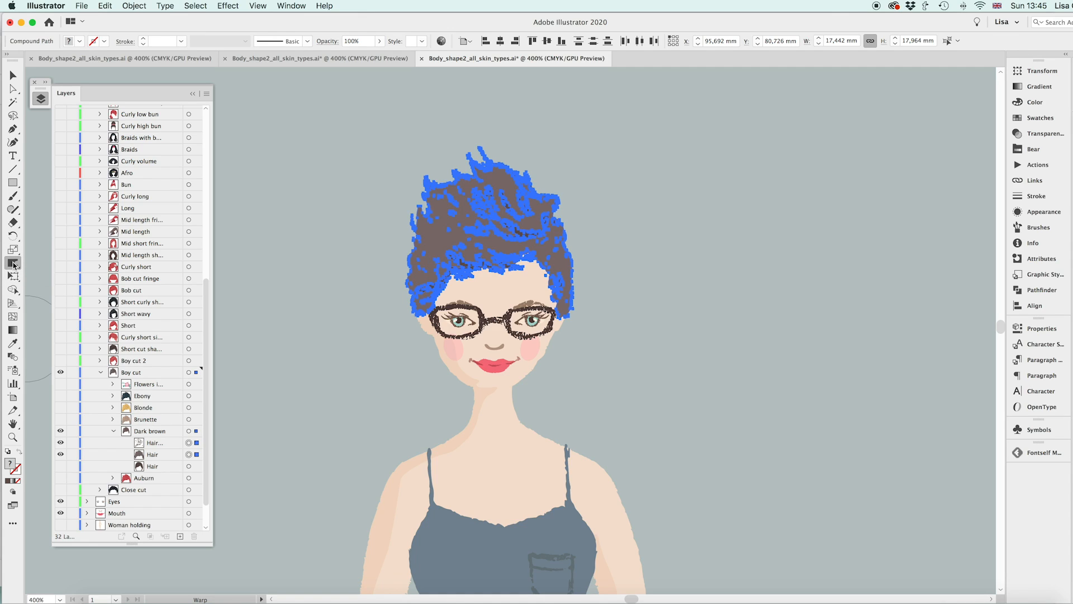
{"action": "double_click", "coordinate": [13, 264]}
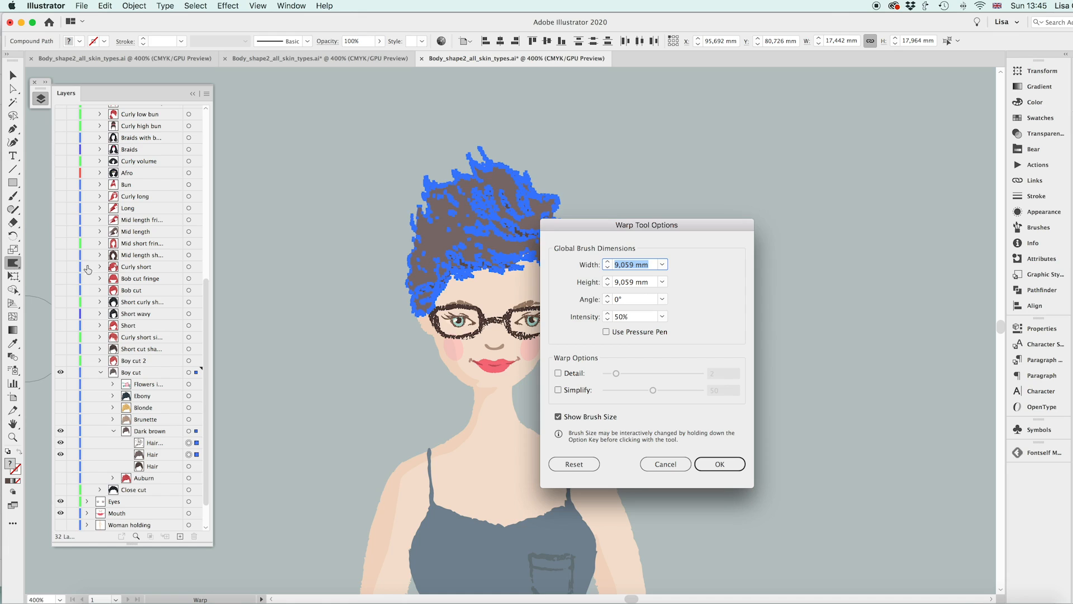
{"action": "left_click_drag", "start_coordinate": [606, 230], "coordinate": [719, 111]}
{"action": "left_click", "coordinate": [671, 256]}
{"action": "left_click", "coordinate": [673, 255]}
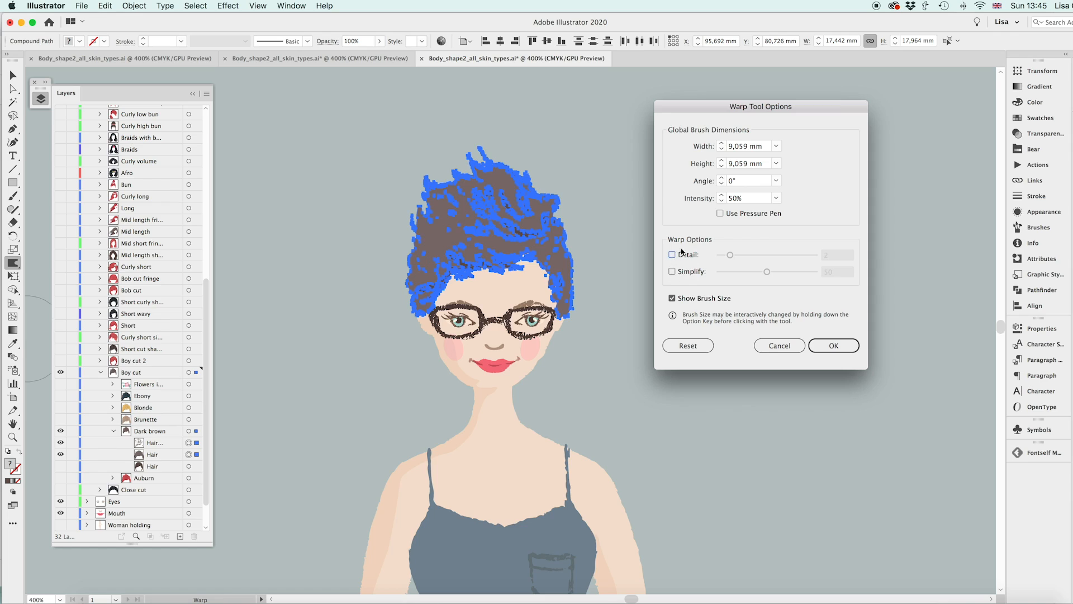
{"action": "left_click", "coordinate": [672, 294]}
{"action": "left_click", "coordinate": [844, 347]}
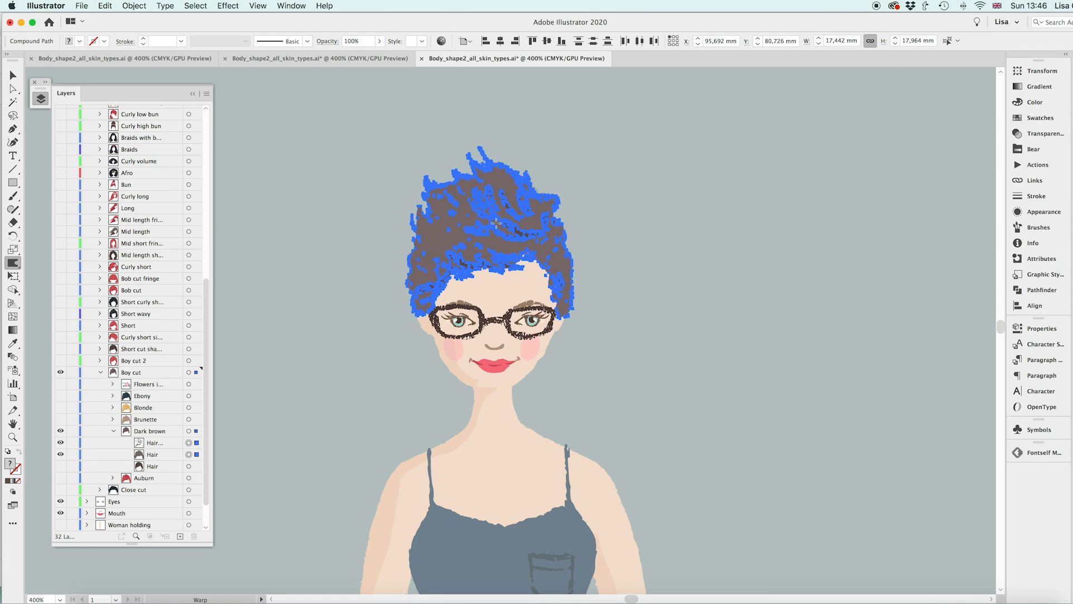
Hide the selection edges around the hair and shrink the Warp brush to roughly half its size
{"action": "scroll", "coordinate": [499, 222], "scroll_direction": "up", "scroll_amount": 3}
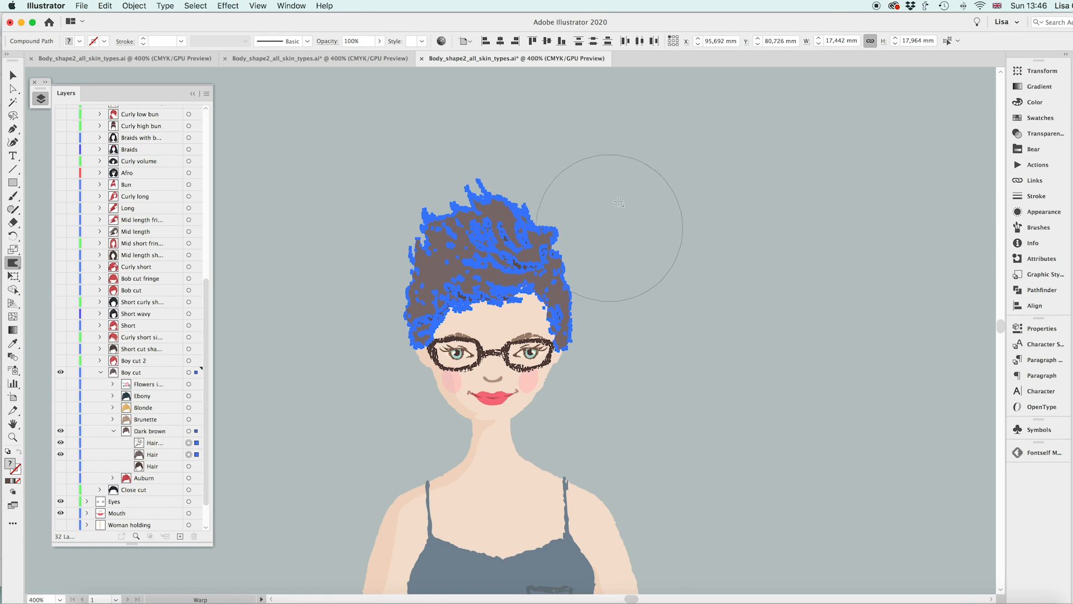
{"action": "mouse_move", "coordinate": [586, 230]}
{"action": "left_mouse_down"}
{"action": "mouse_move", "coordinate": [604, 234]}
{"action": "mouse_move", "coordinate": [693, 167]}
{"action": "mouse_move", "coordinate": [617, 212]}
{"action": "left_mouse_up"}
{"action": "scroll", "coordinate": [427, 307], "scroll_direction": "up", "scroll_amount": 1}
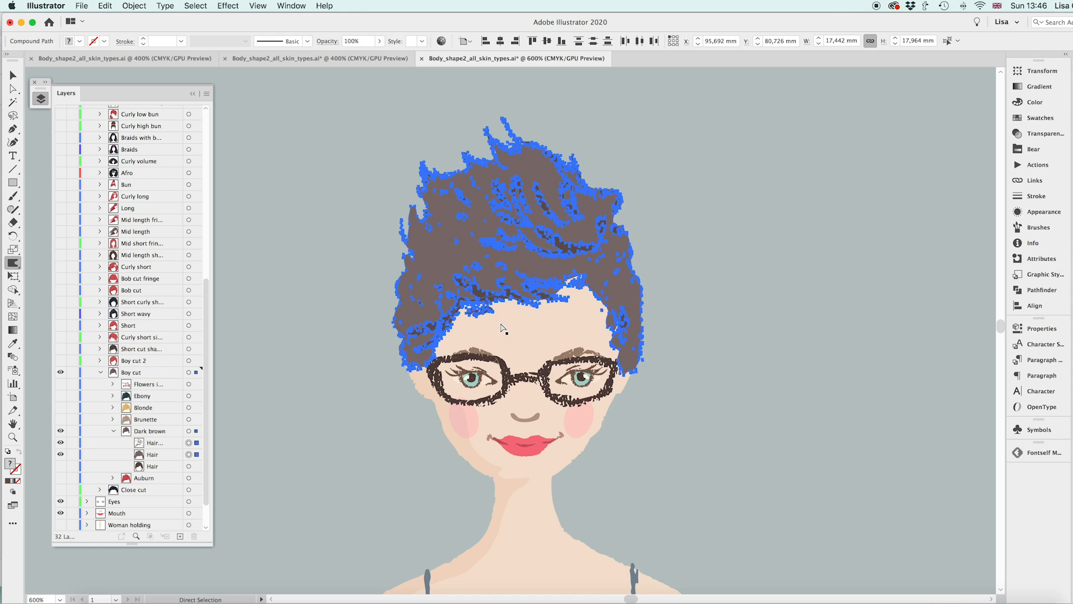
{"action": "key", "text": "super+shift+a"}
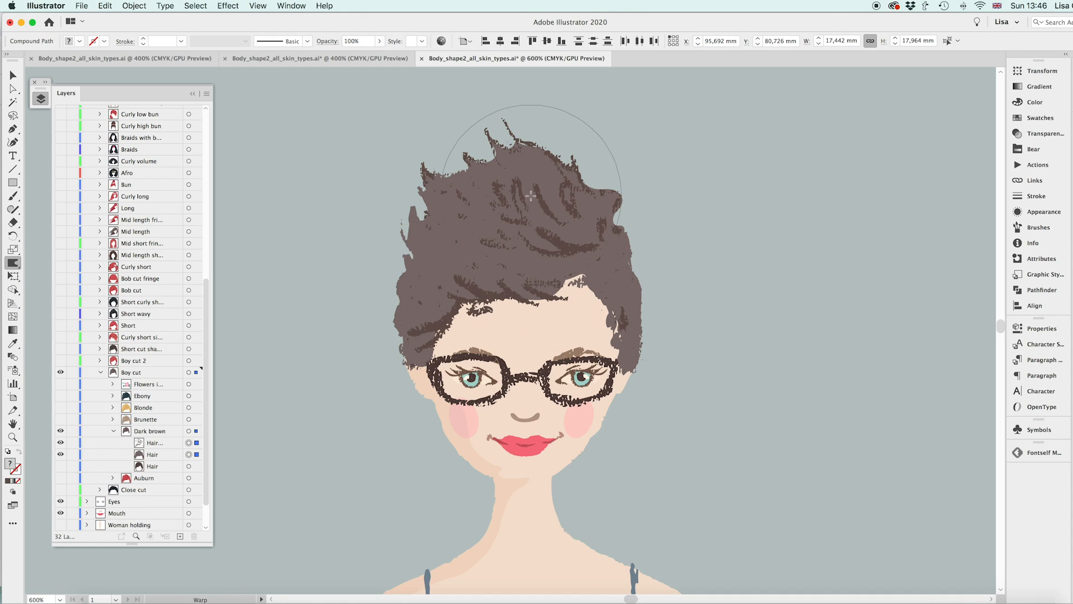
{"action": "left_click_drag", "start_coordinate": [645, 183], "coordinate": [609, 205]}
Warp the spiky tips at the crown downward and push the sides inward to make the boy cut flatter and narrower
{"action": "left_click_drag", "start_coordinate": [493, 119], "coordinate": [488, 137]}
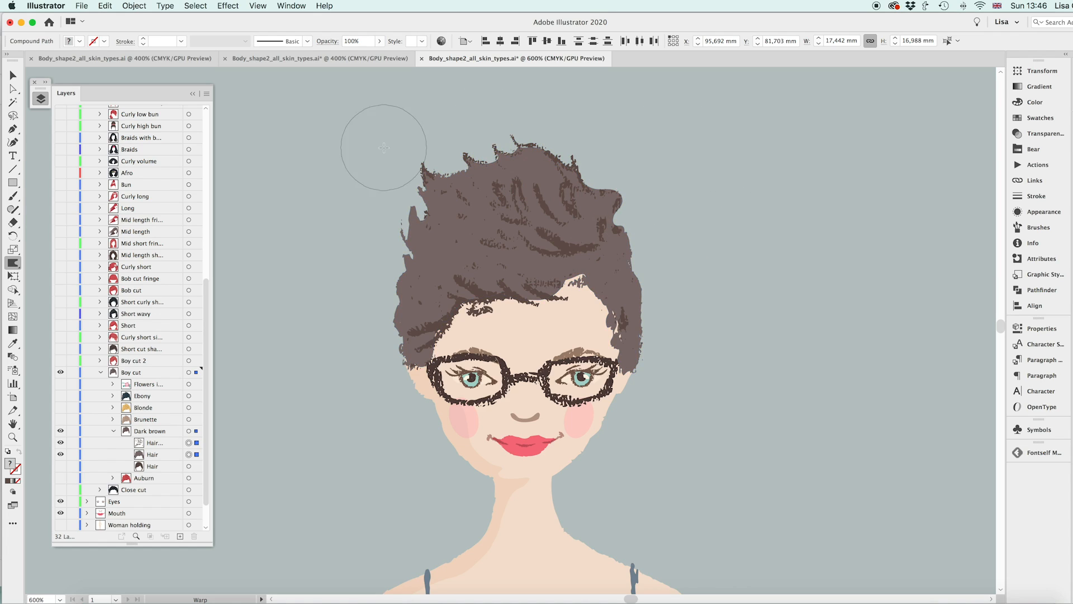
{"action": "mouse_move", "coordinate": [411, 120]}
{"action": "left_mouse_down"}
{"action": "mouse_move", "coordinate": [422, 134]}
{"action": "mouse_move", "coordinate": [442, 126]}
{"action": "left_mouse_up"}
{"action": "mouse_move", "coordinate": [502, 112]}
{"action": "left_mouse_down"}
{"action": "mouse_move", "coordinate": [508, 138]}
{"action": "mouse_move", "coordinate": [533, 131]}
{"action": "mouse_move", "coordinate": [531, 142]}
{"action": "mouse_move", "coordinate": [561, 148]}
{"action": "mouse_move", "coordinate": [511, 136]}
{"action": "mouse_move", "coordinate": [518, 150]}
{"action": "mouse_move", "coordinate": [407, 163]}
{"action": "left_mouse_up"}
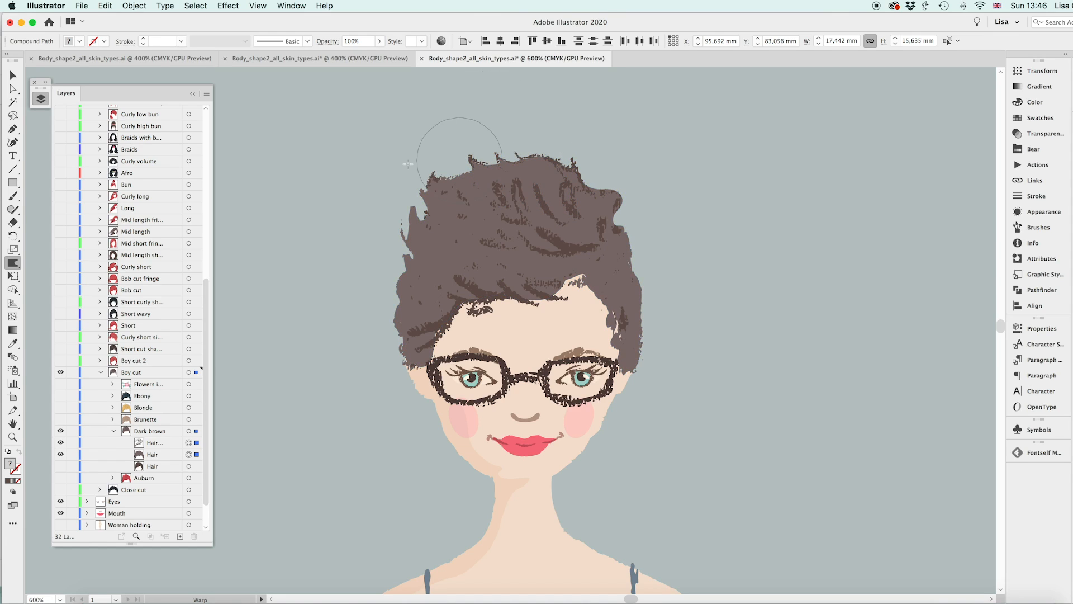
{"action": "left_click_drag", "start_coordinate": [397, 337], "coordinate": [396, 265]}
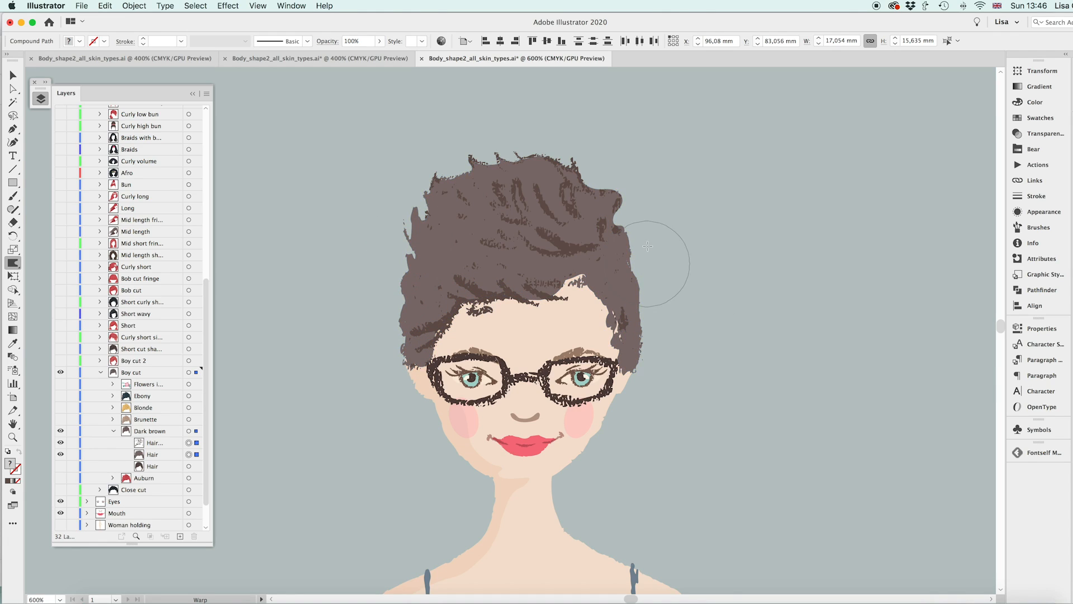
{"action": "mouse_move", "coordinate": [580, 158]}
{"action": "left_mouse_down"}
{"action": "mouse_move", "coordinate": [482, 142]}
{"action": "mouse_move", "coordinate": [490, 148]}
{"action": "mouse_move", "coordinate": [428, 168]}
{"action": "mouse_move", "coordinate": [418, 207]}
{"action": "left_mouse_up"}
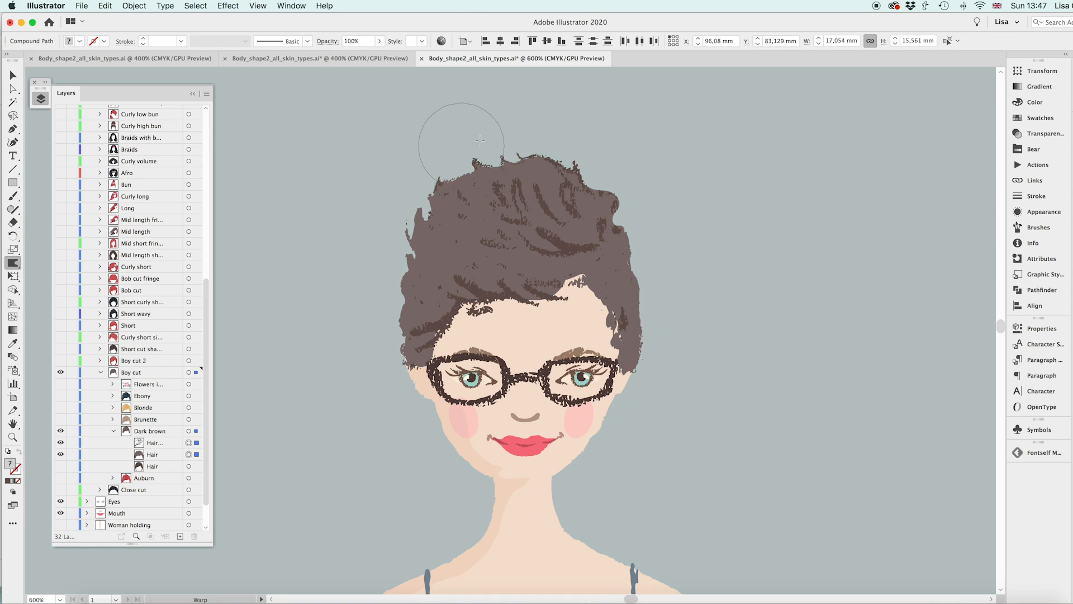
{"action": "left_click_drag", "start_coordinate": [536, 120], "coordinate": [556, 126]}
Show the copied base Hair shape in the Dark brown variant and select only it for warping, with its edges hidden
{"action": "left_click_drag", "start_coordinate": [568, 296], "coordinate": [563, 232]}
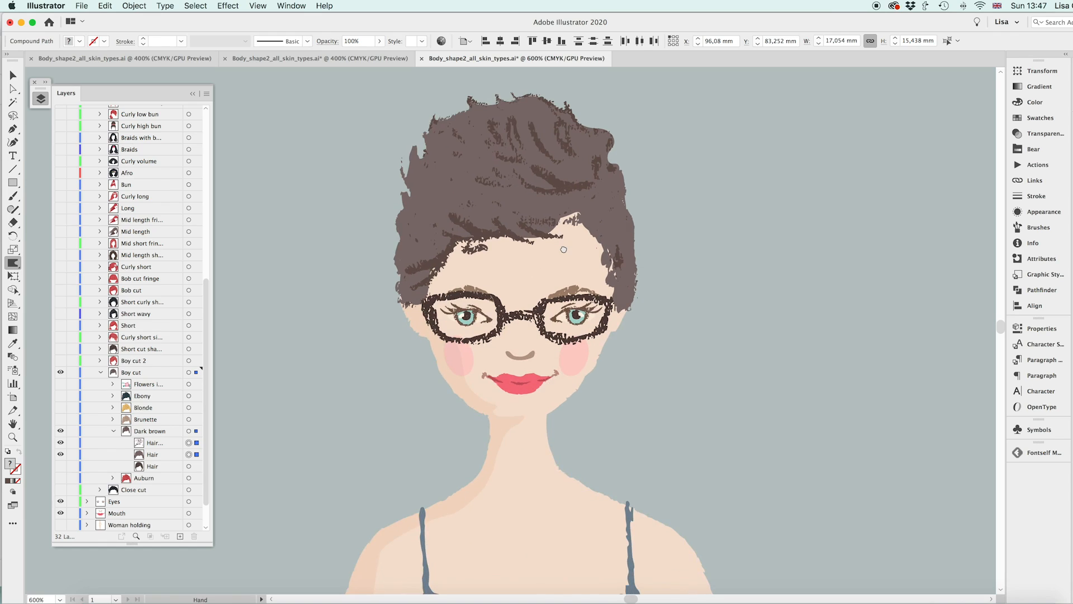
{"action": "left_click", "coordinate": [61, 466]}
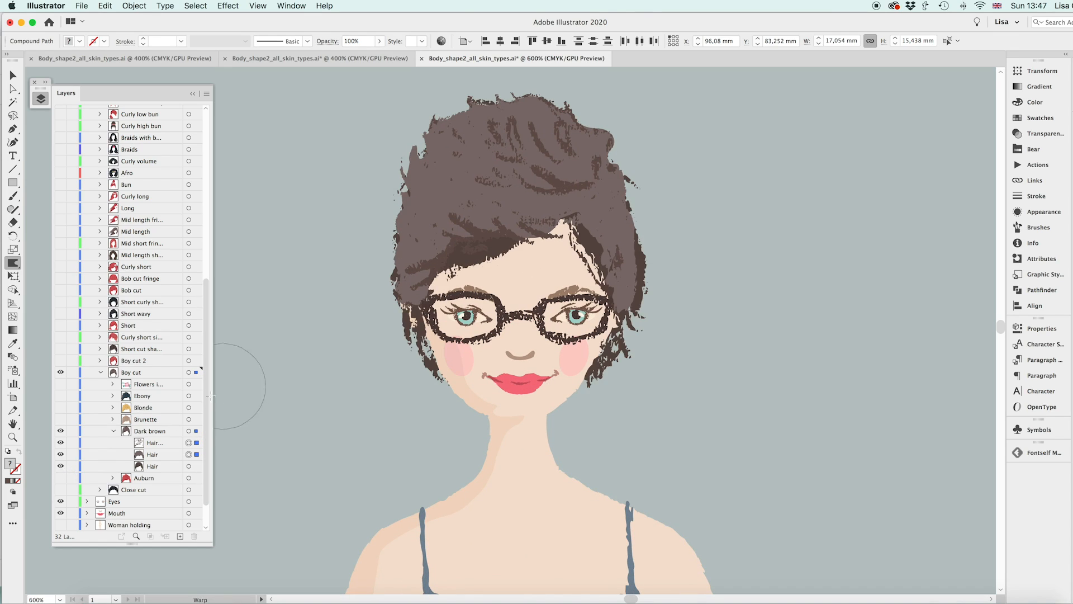
{"action": "left_click", "coordinate": [196, 466]}
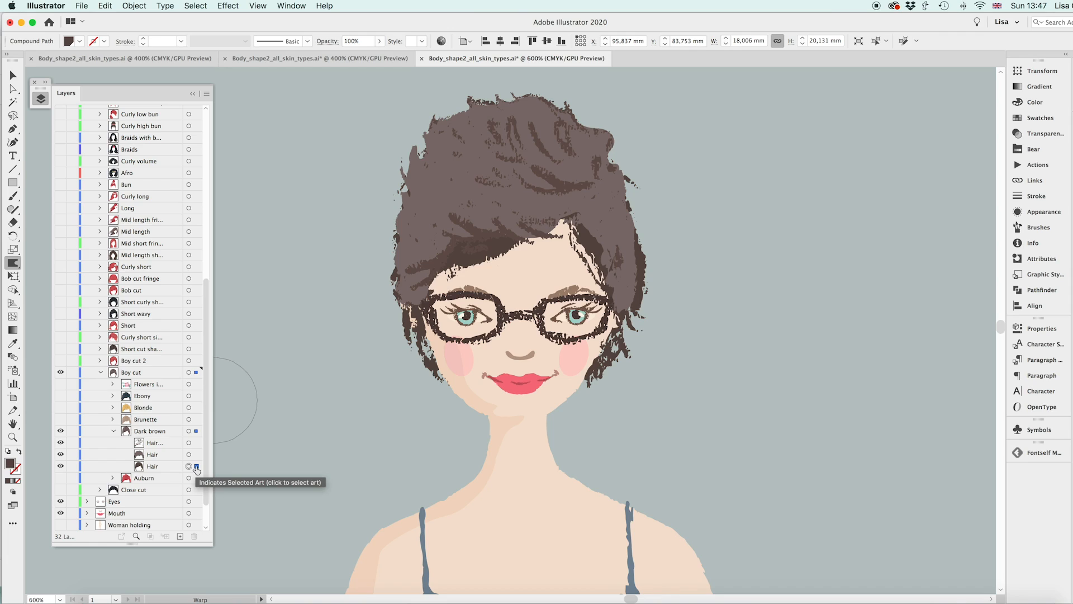
{"action": "key", "text": "a"}
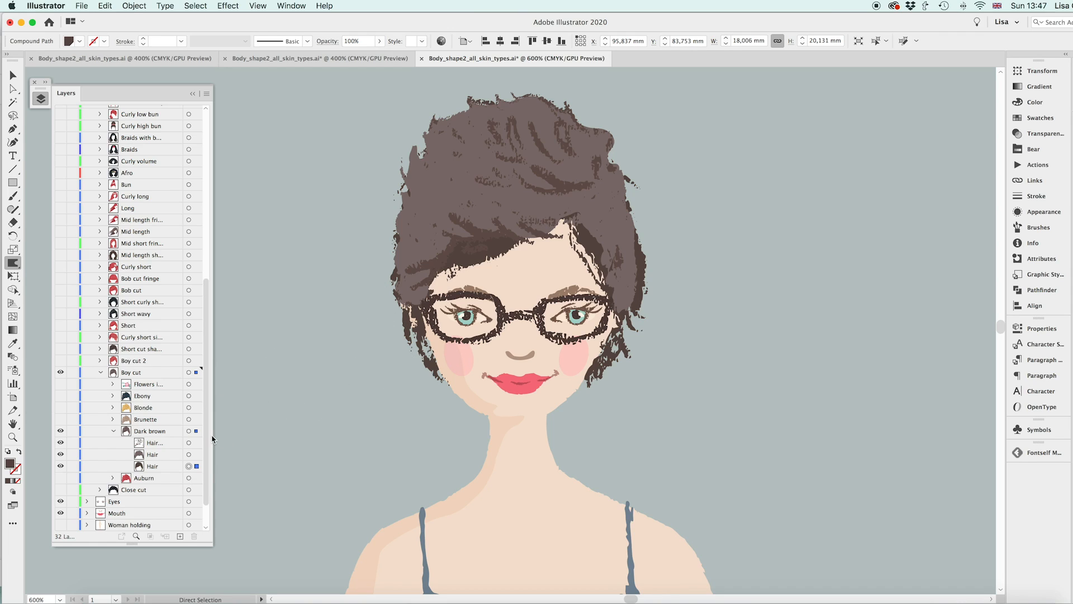
{"action": "key", "text": "shift+r"}
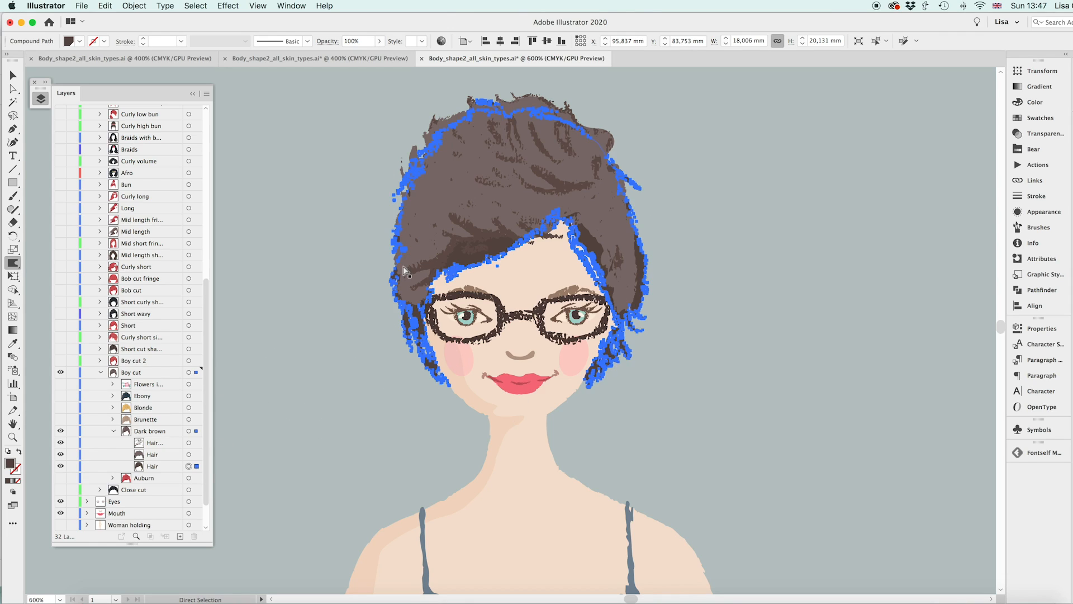
{"action": "key", "text": "a"}
Warp the outer edges of the copied short-cut hair inward on both sides so it tucks under the boy cut
{"action": "mouse_move", "coordinate": [571, 246]}
{"action": "left_mouse_down"}
{"action": "mouse_move", "coordinate": [595, 241]}
{"action": "mouse_move", "coordinate": [574, 246]}
{"action": "mouse_move", "coordinate": [592, 225]}
{"action": "left_mouse_up"}
{"action": "mouse_move", "coordinate": [682, 254]}
{"action": "left_mouse_down"}
{"action": "mouse_move", "coordinate": [675, 287]}
{"action": "mouse_move", "coordinate": [648, 287]}
{"action": "mouse_move", "coordinate": [661, 303]}
{"action": "mouse_move", "coordinate": [634, 302]}
{"action": "mouse_move", "coordinate": [672, 247]}
{"action": "mouse_move", "coordinate": [647, 248]}
{"action": "mouse_move", "coordinate": [654, 282]}
{"action": "mouse_move", "coordinate": [638, 300]}
{"action": "left_mouse_up"}
{"action": "mouse_move", "coordinate": [428, 332]}
{"action": "left_mouse_down"}
{"action": "mouse_move", "coordinate": [383, 313]}
{"action": "mouse_move", "coordinate": [392, 305]}
{"action": "mouse_move", "coordinate": [382, 269]}
{"action": "mouse_move", "coordinate": [394, 264]}
{"action": "mouse_move", "coordinate": [382, 229]}
{"action": "mouse_move", "coordinate": [391, 235]}
{"action": "mouse_move", "coordinate": [390, 144]}
{"action": "mouse_move", "coordinate": [431, 114]}
{"action": "mouse_move", "coordinate": [438, 134]}
{"action": "mouse_move", "coordinate": [476, 99]}
{"action": "mouse_move", "coordinate": [540, 96]}
{"action": "left_mouse_up"}
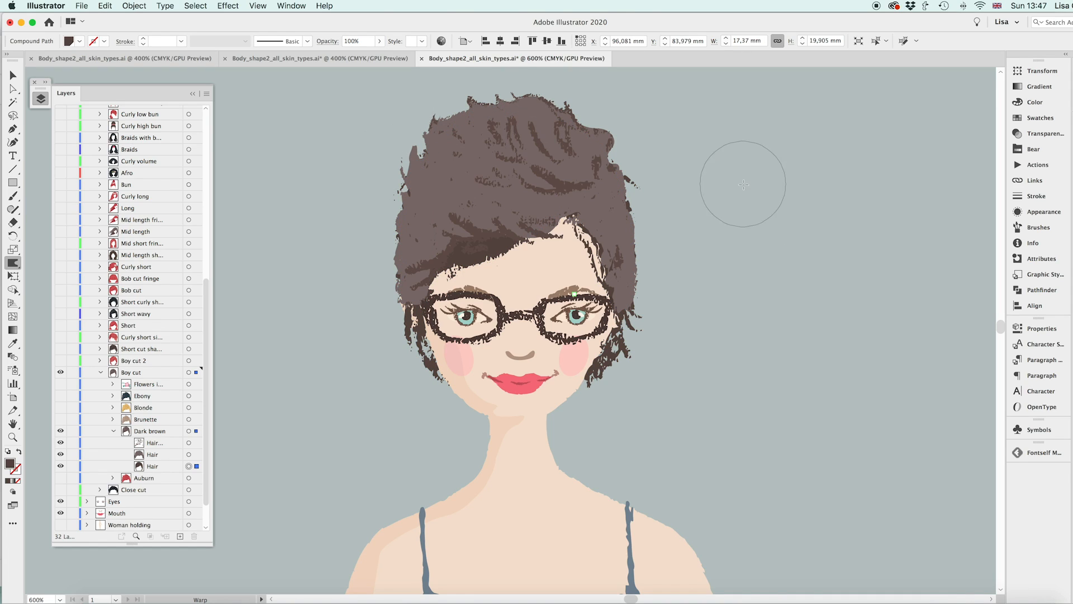
{"action": "left_click_drag", "start_coordinate": [617, 180], "coordinate": [632, 182]}
{"action": "mouse_move", "coordinate": [652, 304]}
{"action": "left_mouse_down"}
{"action": "mouse_move", "coordinate": [676, 311]}
{"action": "mouse_move", "coordinate": [667, 324]}
{"action": "left_mouse_up"}
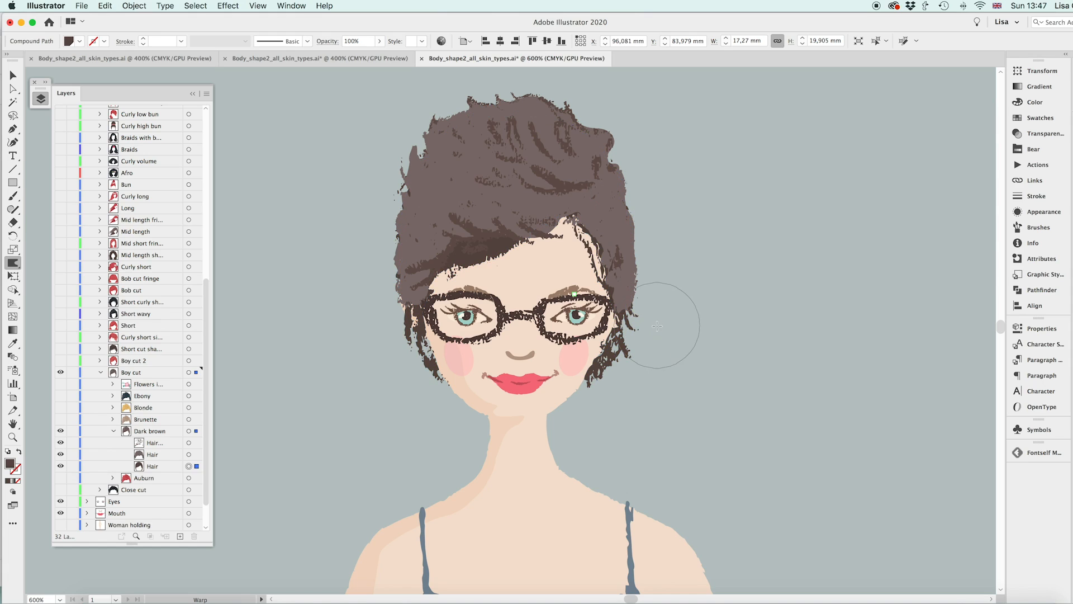
Select only the copied short-cut base Hair shape and warp its dark fringe upward off the forehead under the boy cut
{"action": "left_click", "coordinate": [196, 431]}
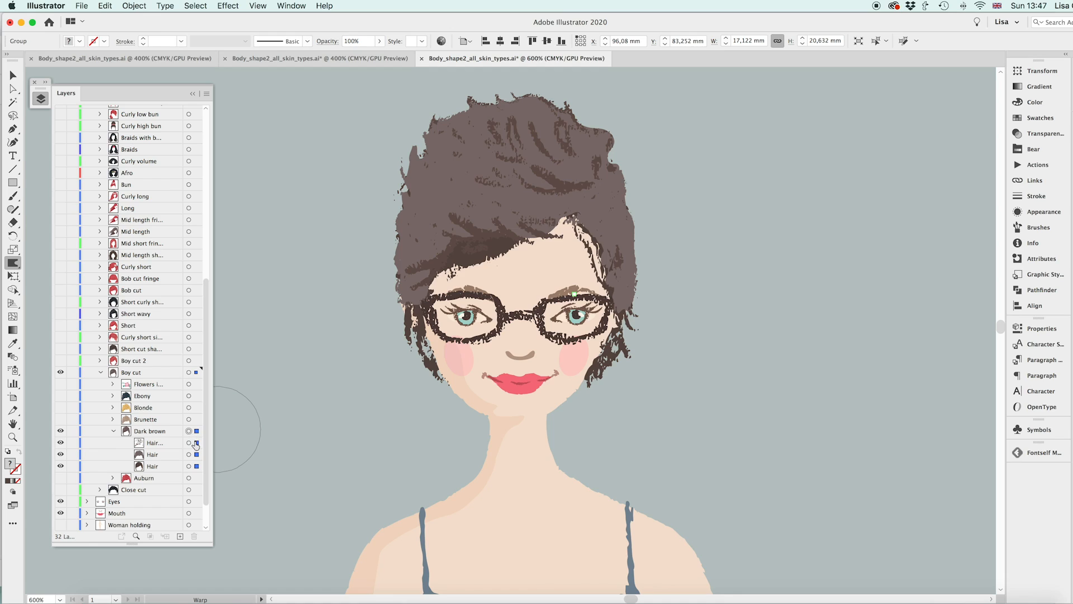
{"action": "left_click", "coordinate": [196, 467]}
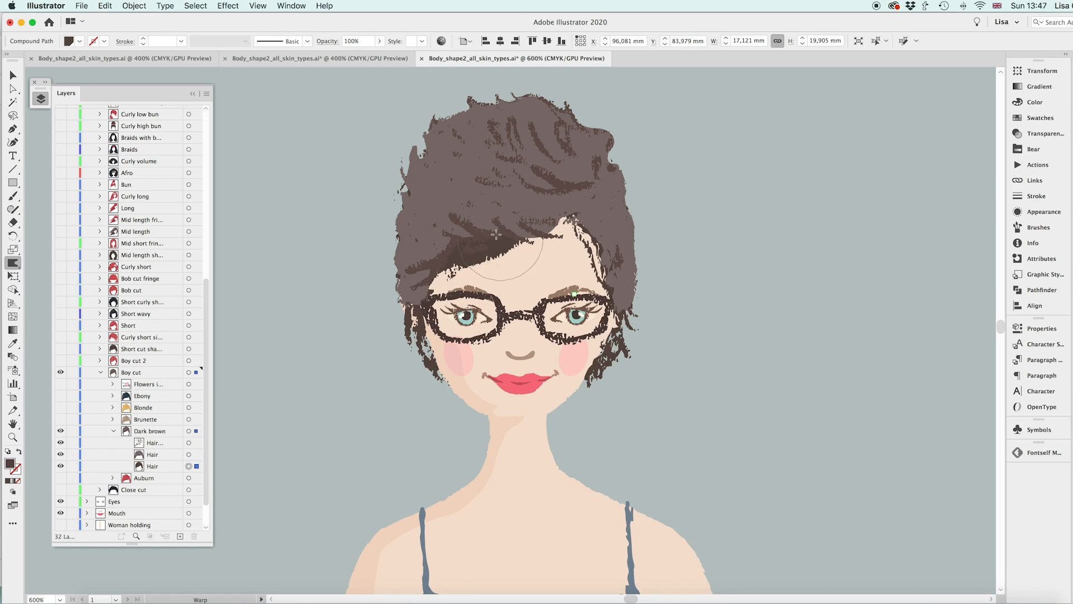
{"action": "mouse_move", "coordinate": [517, 262]}
{"action": "left_mouse_down"}
{"action": "mouse_move", "coordinate": [521, 245]}
{"action": "mouse_move", "coordinate": [494, 253]}
{"action": "mouse_move", "coordinate": [496, 241]}
{"action": "mouse_move", "coordinate": [467, 259]}
{"action": "mouse_move", "coordinate": [456, 249]}
{"action": "mouse_move", "coordinate": [495, 229]}
{"action": "mouse_move", "coordinate": [447, 254]}
{"action": "mouse_move", "coordinate": [584, 240]}
{"action": "mouse_move", "coordinate": [497, 230]}
{"action": "left_mouse_up"}
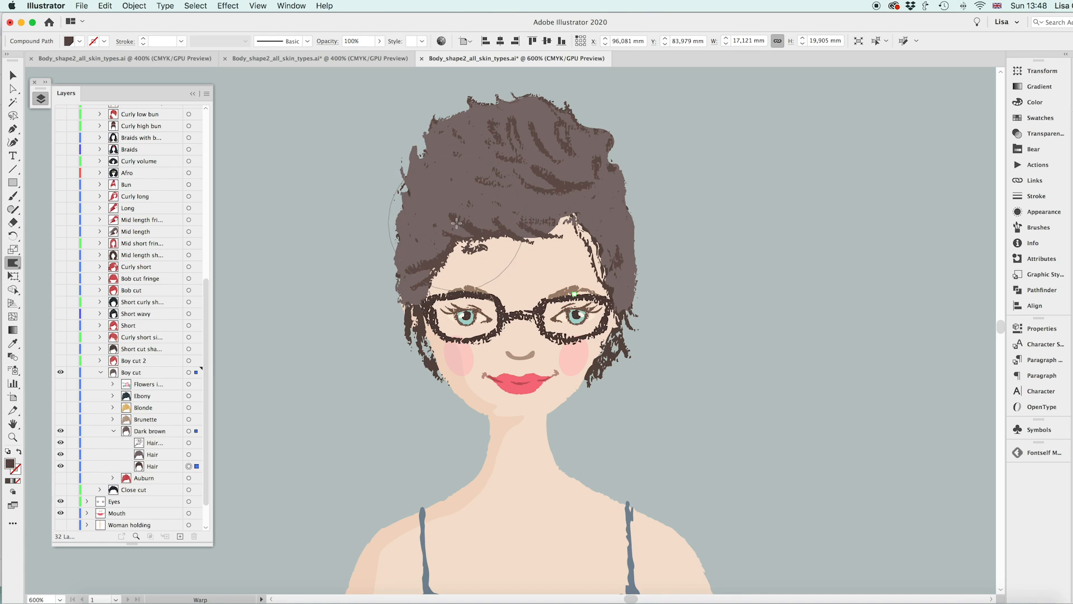
Recolour the base Hair shape with the boy cut's lighter brown using the Eyedropper, and clear the selection
{"action": "key", "text": "i"}
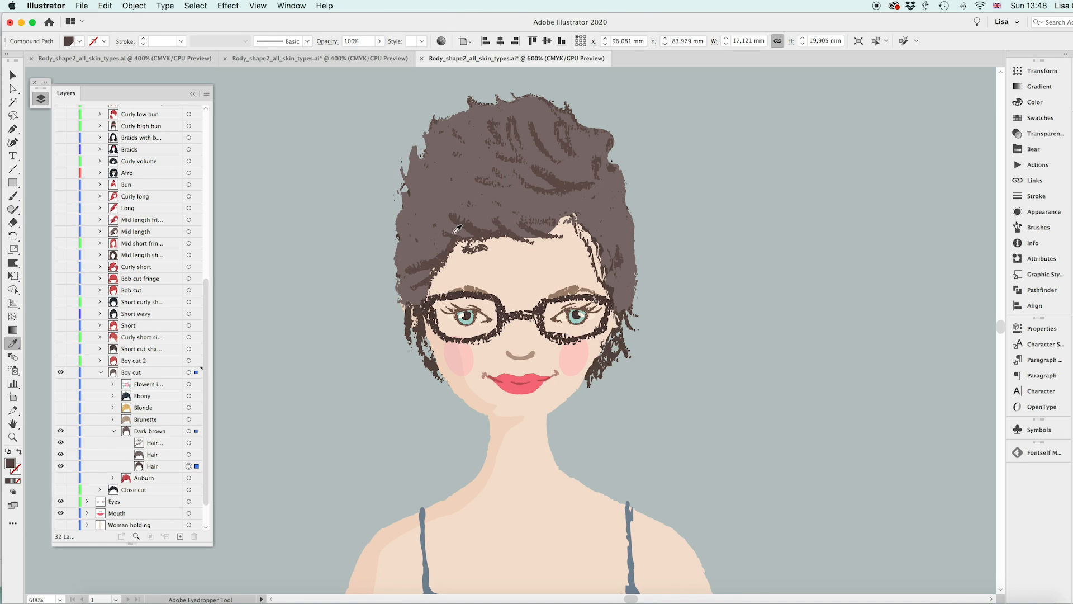
{"action": "left_click", "coordinate": [435, 195]}
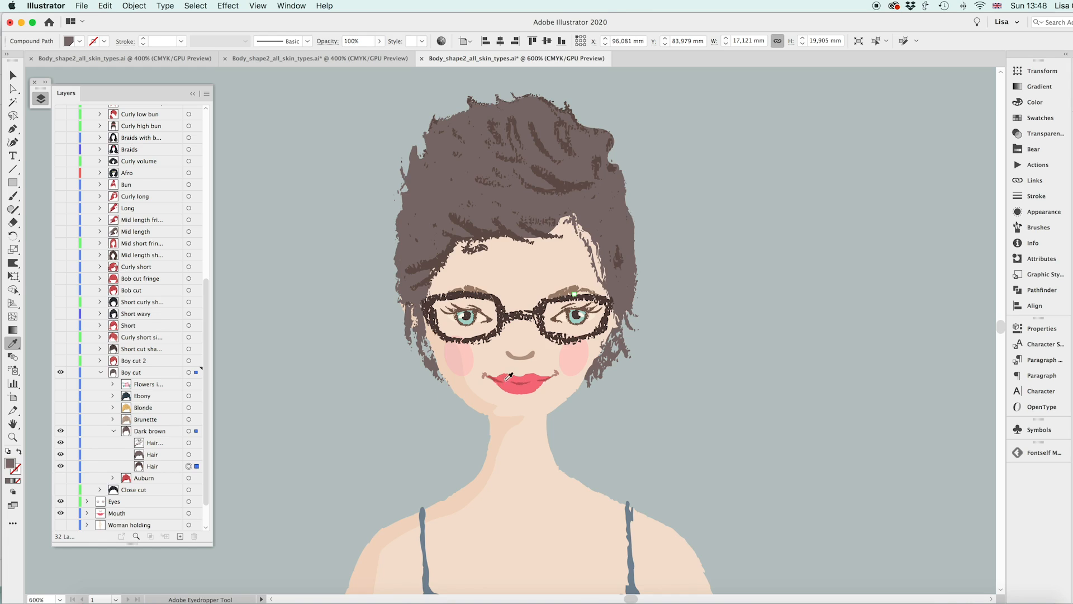
{"action": "key", "text": "super+shift+a"}
{"action": "key", "text": "v"}
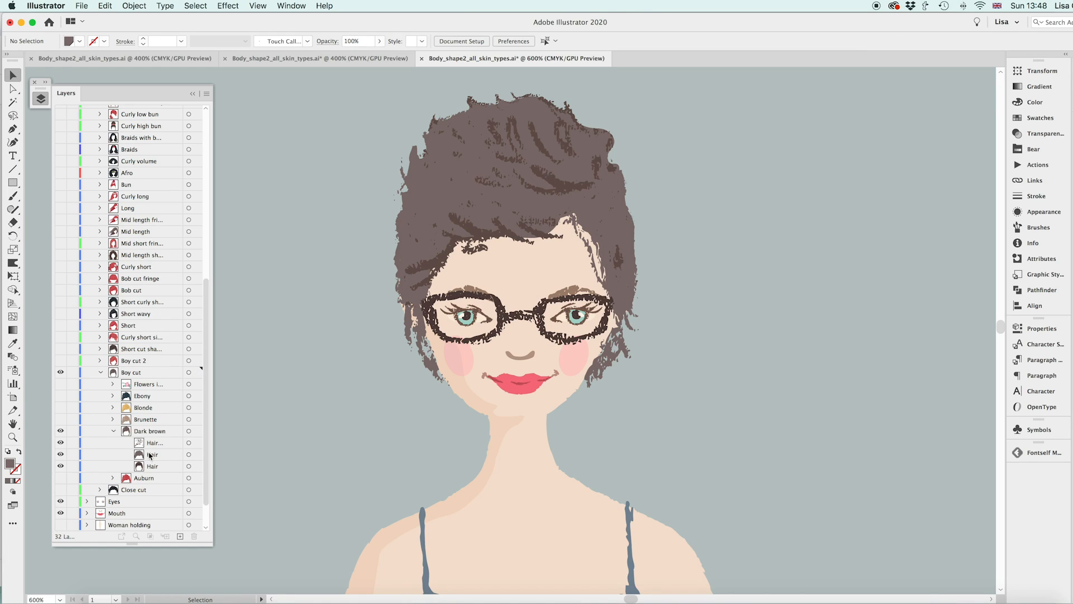
Select the whole Dark brown hair group and warp the fringe upward along the forehead, then deselect it
{"action": "left_click", "coordinate": [199, 435]}
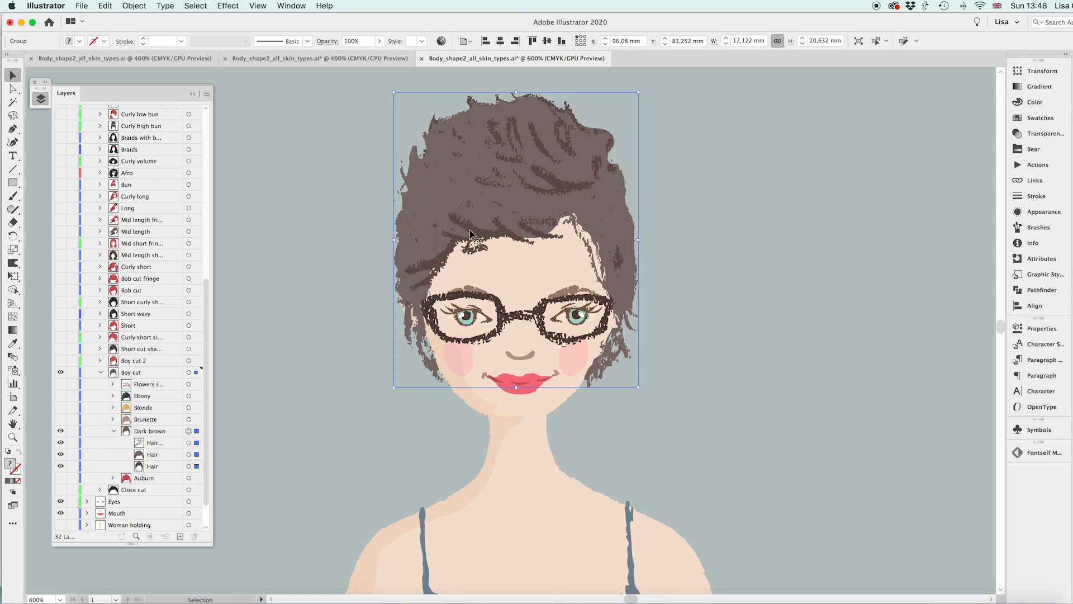
{"action": "key", "text": "shift+r"}
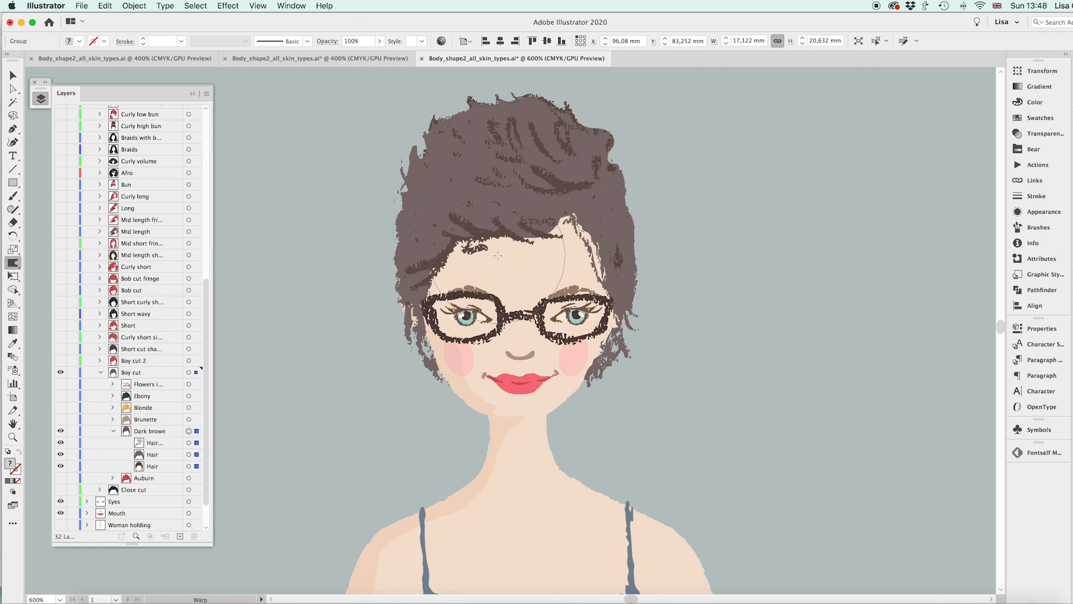
{"action": "mouse_move", "coordinate": [482, 248]}
{"action": "left_mouse_down"}
{"action": "mouse_move", "coordinate": [474, 244]}
{"action": "mouse_move", "coordinate": [534, 232]}
{"action": "mouse_move", "coordinate": [492, 235]}
{"action": "mouse_move", "coordinate": [579, 229]}
{"action": "mouse_move", "coordinate": [597, 244]}
{"action": "left_mouse_up"}
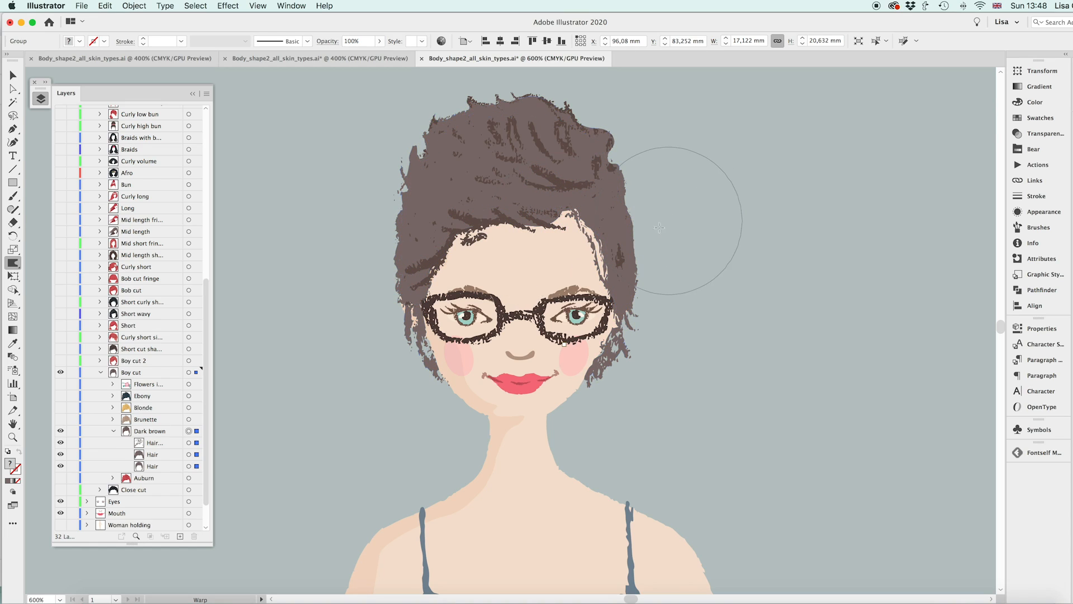
{"action": "left_click_drag", "start_coordinate": [581, 238], "coordinate": [553, 238]}
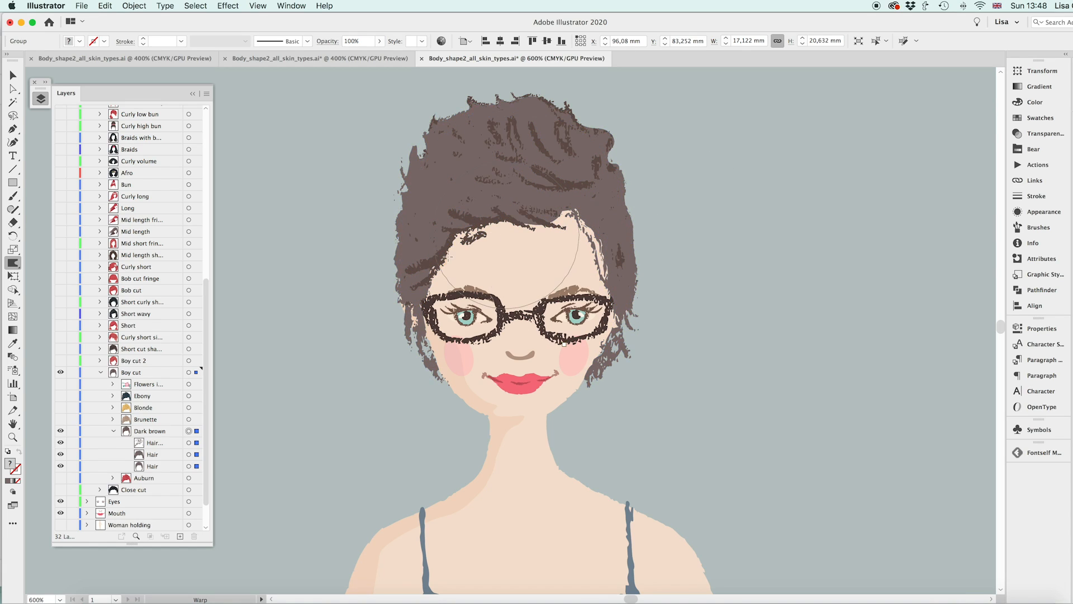
{"action": "left_click_drag", "start_coordinate": [450, 254], "coordinate": [455, 248]}
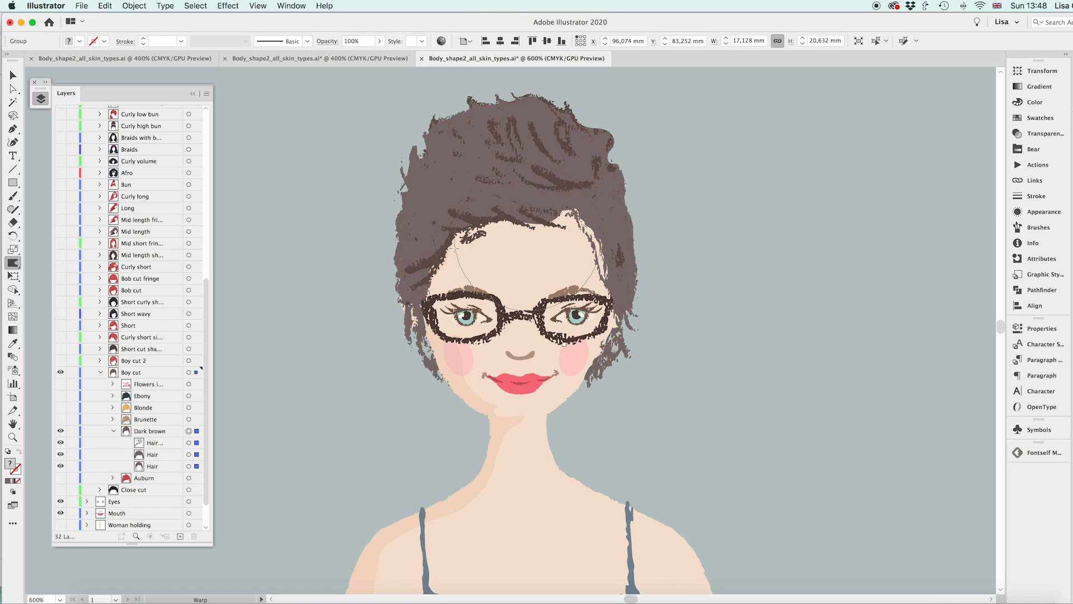
{"action": "key", "text": "super+shift+a"}
{"action": "key", "text": "v"}
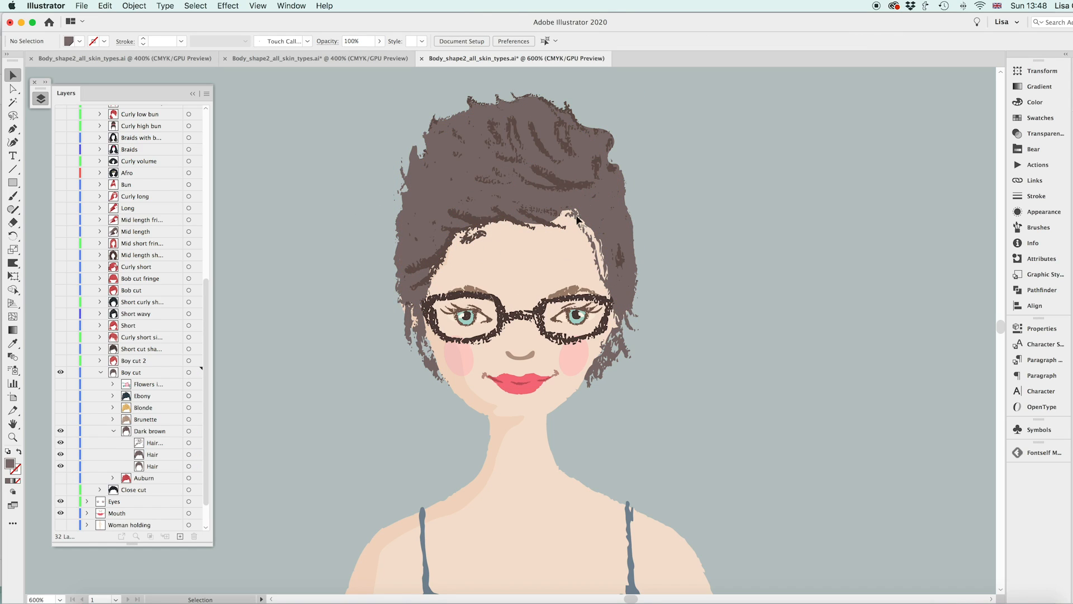
Select the hair definition shape in the Dark brown group and isolate it for editing its individual strands
{"action": "left_click", "coordinate": [189, 442]}
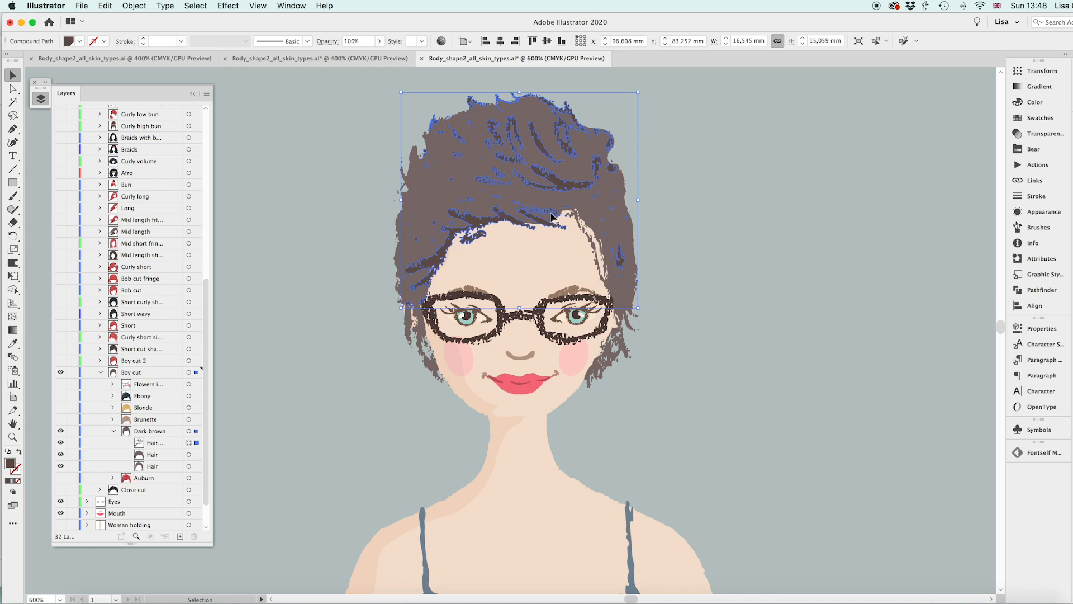
{"action": "key", "text": "super+h"}
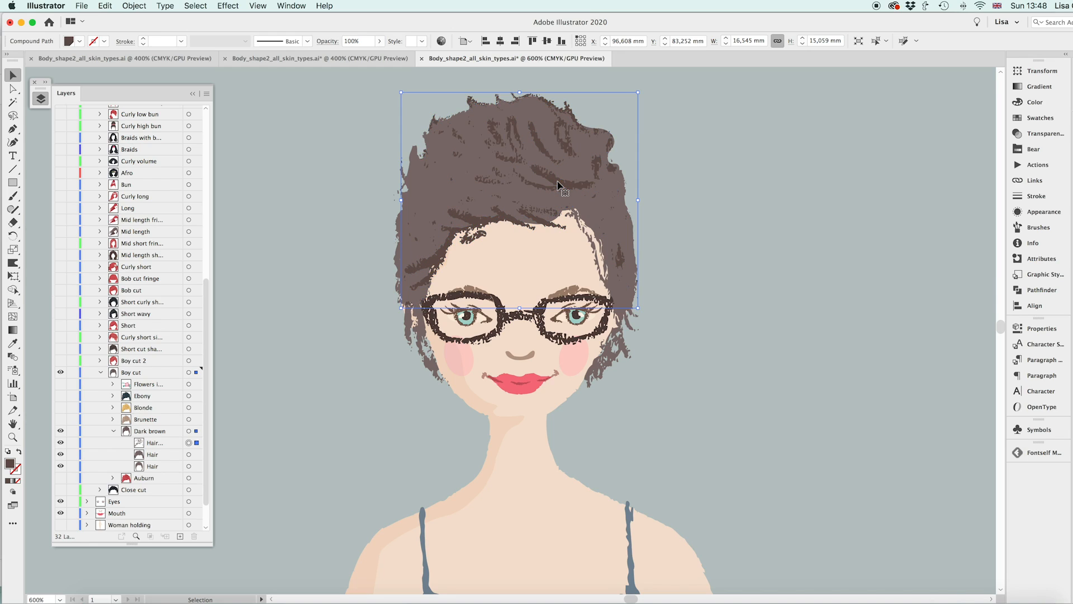
{"action": "double_click", "coordinate": [558, 186]}
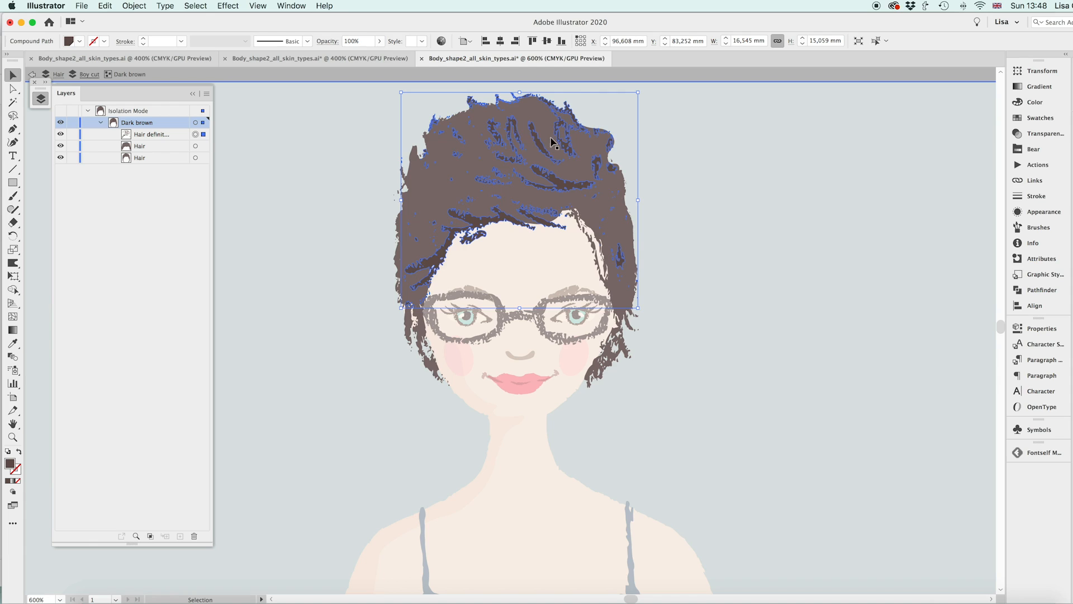
{"action": "scroll", "coordinate": [548, 152], "scroll_direction": "up", "scroll_amount": 1}
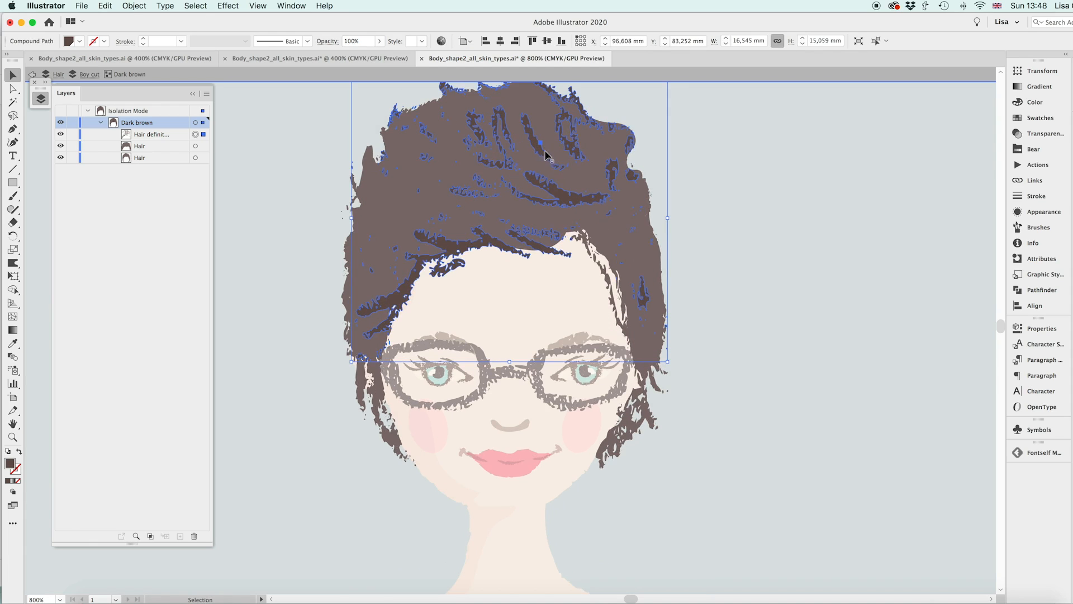
{"action": "double_click", "coordinate": [557, 162]}
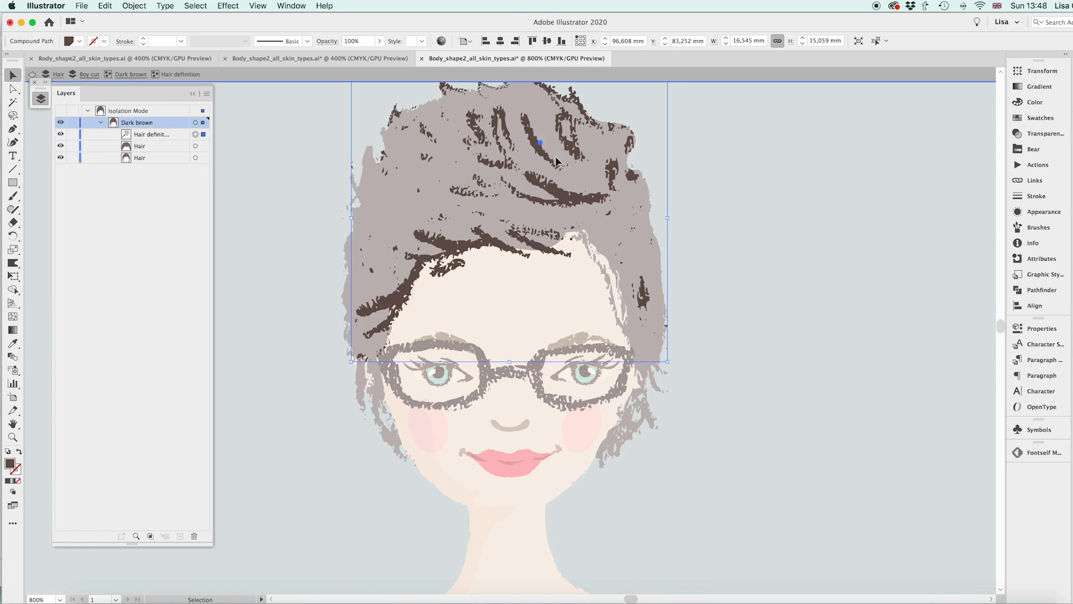
Copy a dark strand from the crown to the middle of the fringe and rotate it to hang down over the forehead
{"action": "left_click", "coordinate": [535, 149]}
{"action": "left_click_drag", "start_coordinate": [471, 264], "coordinate": [484, 273]}
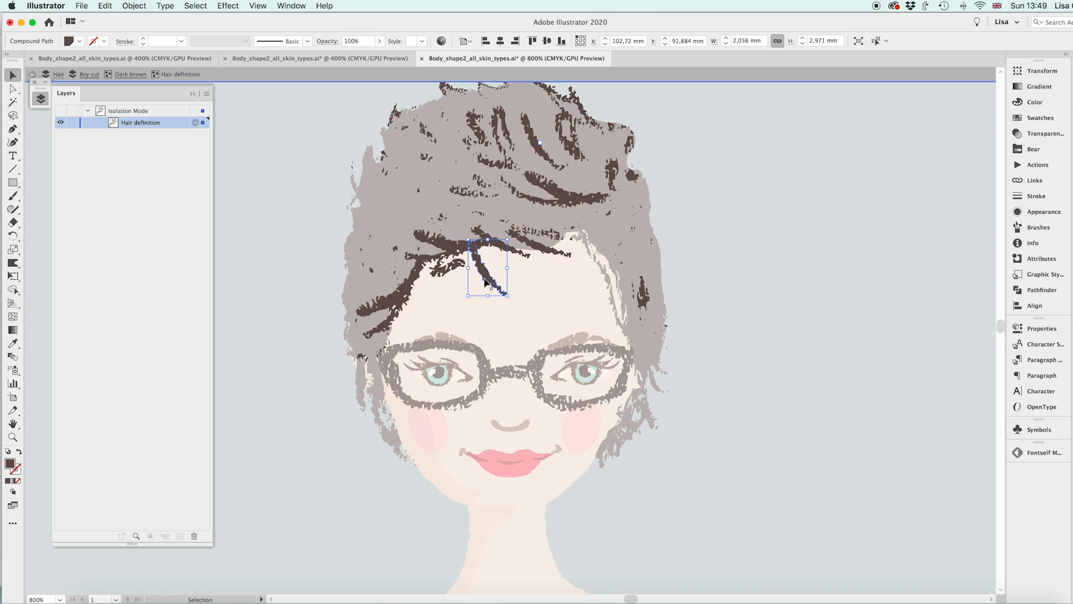
{"action": "left_click_drag", "start_coordinate": [509, 233], "coordinate": [530, 243]}
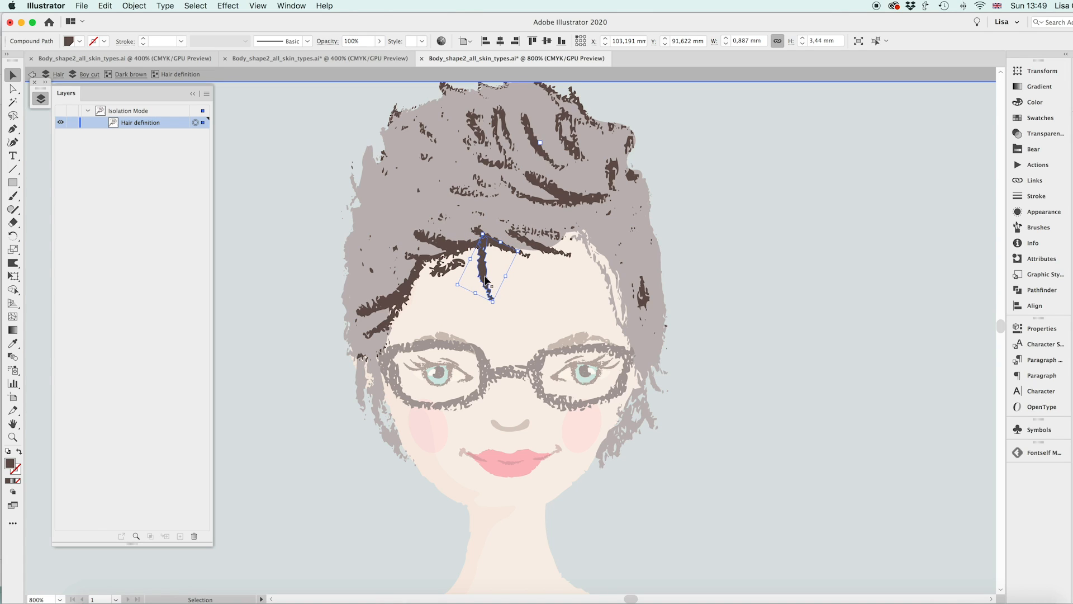
{"action": "scroll", "coordinate": [471, 157], "scroll_direction": "up", "scroll_amount": 1}
{"action": "key", "text": "super+shift+a"}
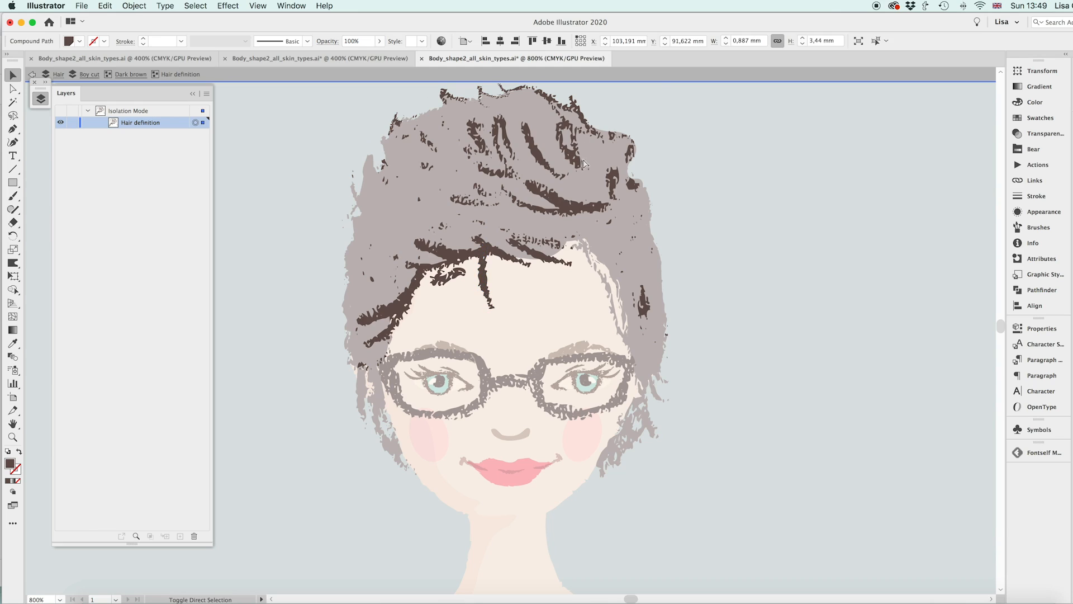
Place a second dark strand beside the first on the forehead and rotate it so it hangs nearly vertical
{"action": "left_click_drag", "start_coordinate": [536, 255], "coordinate": [516, 275]}
{"action": "key", "text": "r"}
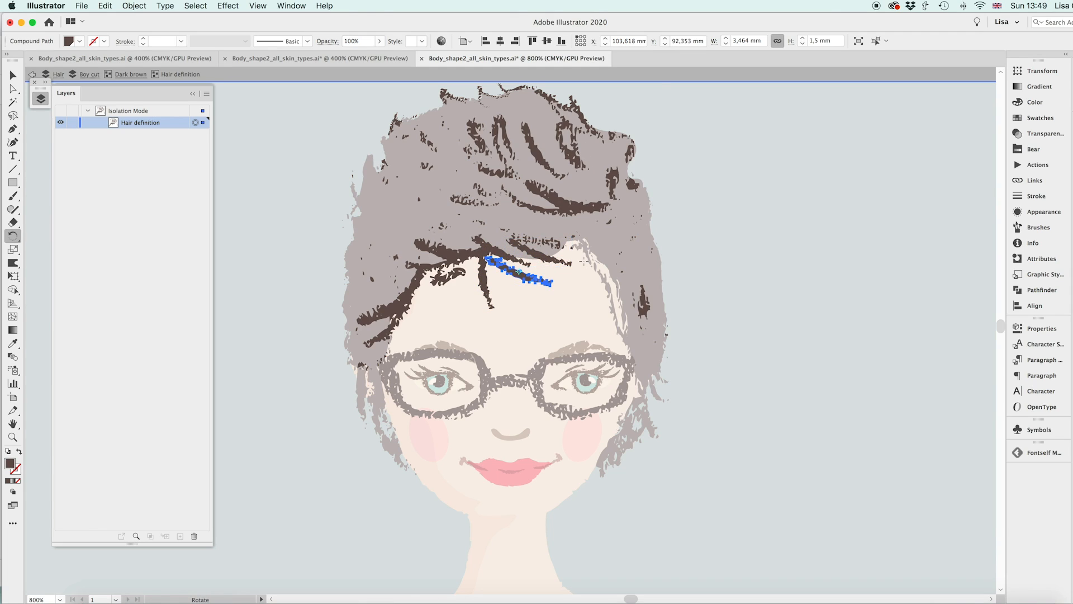
{"action": "mouse_move", "coordinate": [583, 261]}
{"action": "left_mouse_down"}
{"action": "mouse_move", "coordinate": [561, 286]}
{"action": "mouse_move", "coordinate": [535, 285]}
{"action": "left_mouse_up"}
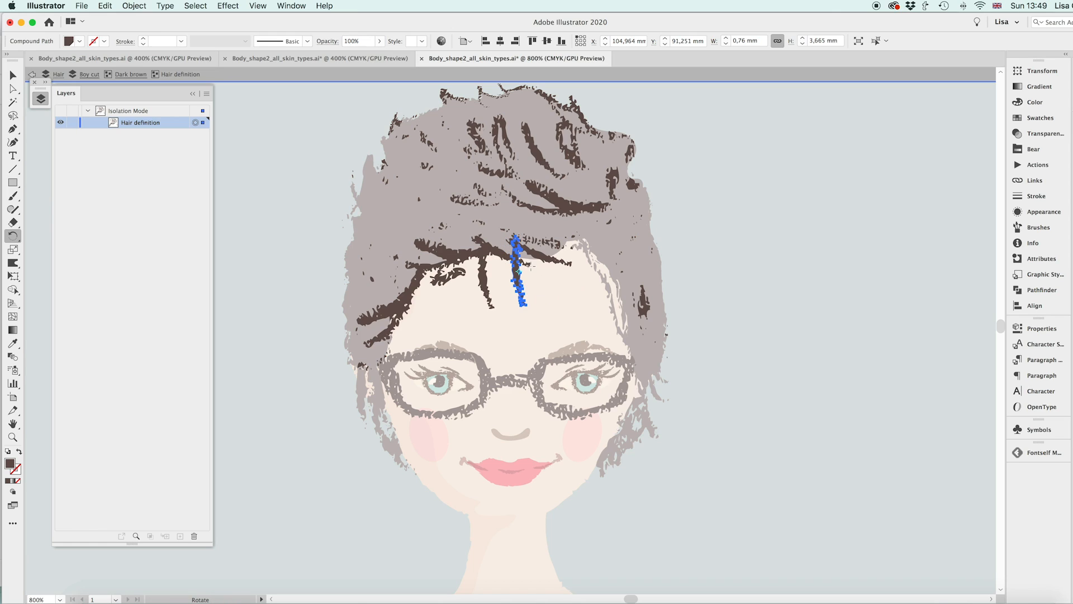
{"action": "key", "text": "super+shift+a"}
{"action": "key", "text": "v"}
Select both hanging fringe strands and duplicate them slightly to the right to make four strands
{"action": "left_click", "coordinate": [509, 293]}
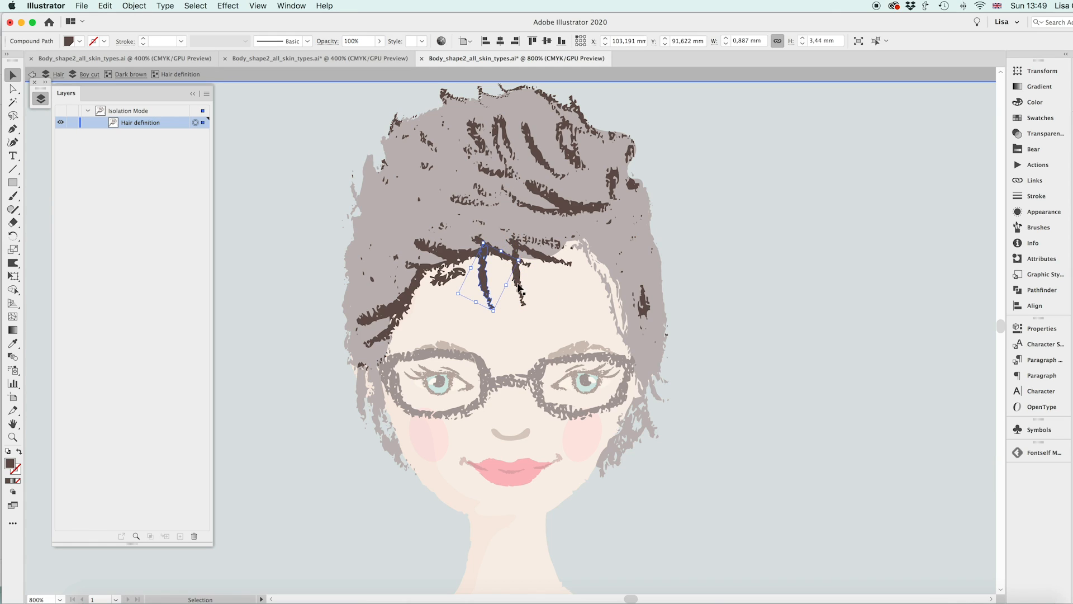
{"action": "left_click", "coordinate": [484, 291], "text": "shift"}
{"action": "left_click_drag", "start_coordinate": [484, 291], "coordinate": [502, 291]}
{"action": "left_click_drag", "start_coordinate": [559, 229], "coordinate": [558, 229]}
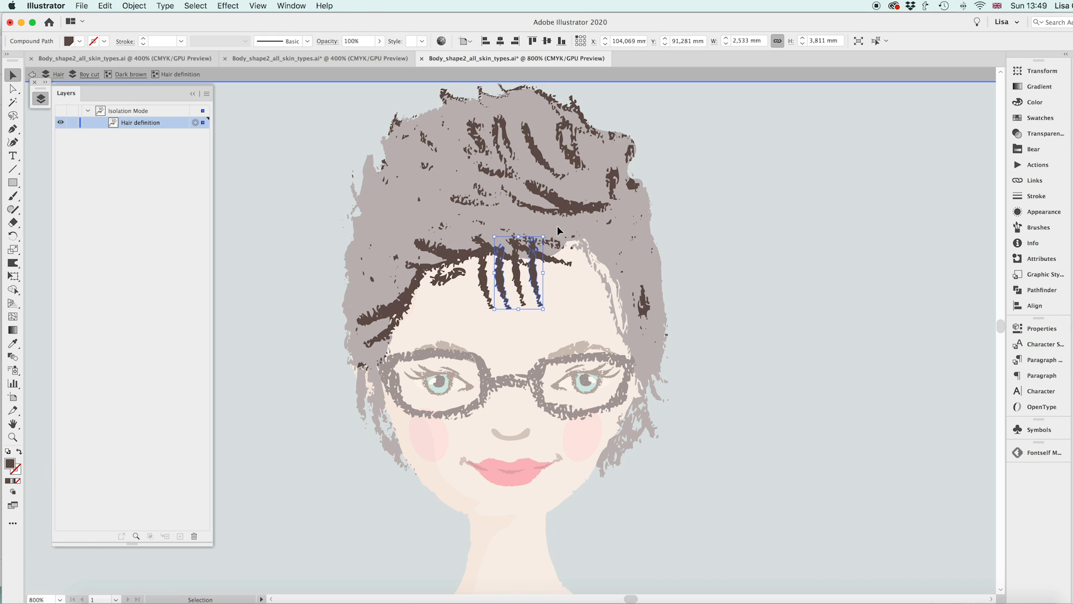
Reflect the duplicated strands and reposition them along the right half of the fringe
{"action": "key", "text": "o"}
{"action": "mouse_move", "coordinate": [545, 224]}
{"action": "left_mouse_down"}
{"action": "mouse_move", "coordinate": [468, 205]}
{"action": "mouse_move", "coordinate": [480, 207]}
{"action": "left_mouse_up"}
{"action": "key", "text": "v"}
{"action": "mouse_move", "coordinate": [538, 286]}
{"action": "left_mouse_down"}
{"action": "mouse_move", "coordinate": [568, 283]}
{"action": "mouse_move", "coordinate": [554, 271]}
{"action": "mouse_move", "coordinate": [541, 293]}
{"action": "mouse_move", "coordinate": [517, 273]}
{"action": "left_mouse_up"}
{"action": "left_click", "coordinate": [571, 293]}
{"action": "left_click", "coordinate": [565, 269]}
Warp the new fringe strands inward to vary their shape, and clear the selection
{"action": "key", "text": "shift+r"}
{"action": "mouse_move", "coordinate": [637, 268]}
{"action": "left_mouse_down"}
{"action": "mouse_move", "coordinate": [617, 276]}
{"action": "mouse_move", "coordinate": [587, 264]}
{"action": "left_mouse_up"}
{"action": "left_click_drag", "start_coordinate": [531, 300], "coordinate": [513, 290]}
{"action": "left_click", "coordinate": [448, 292], "text": "super"}
{"action": "key", "text": "v"}
Copy a double strand from the crown to the right end of the fringe and fine-tune its placement
{"action": "mouse_move", "coordinate": [507, 143]}
{"action": "left_mouse_down"}
{"action": "mouse_move", "coordinate": [576, 267]}
{"action": "mouse_move", "coordinate": [588, 247]}
{"action": "left_mouse_up"}
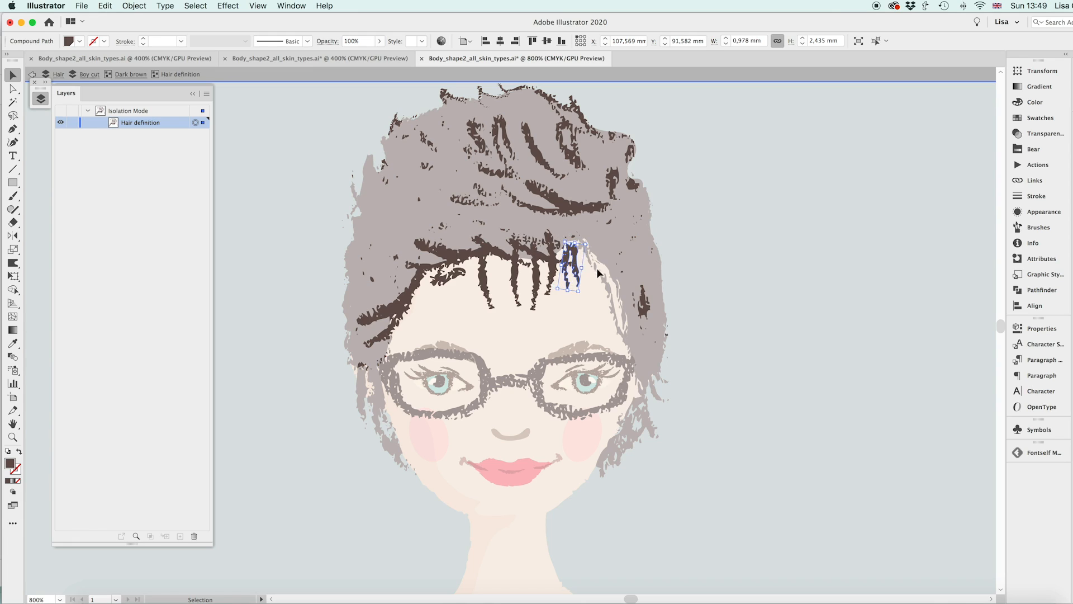
{"action": "left_click", "coordinate": [573, 268]}
{"action": "left_click", "coordinate": [575, 267]}
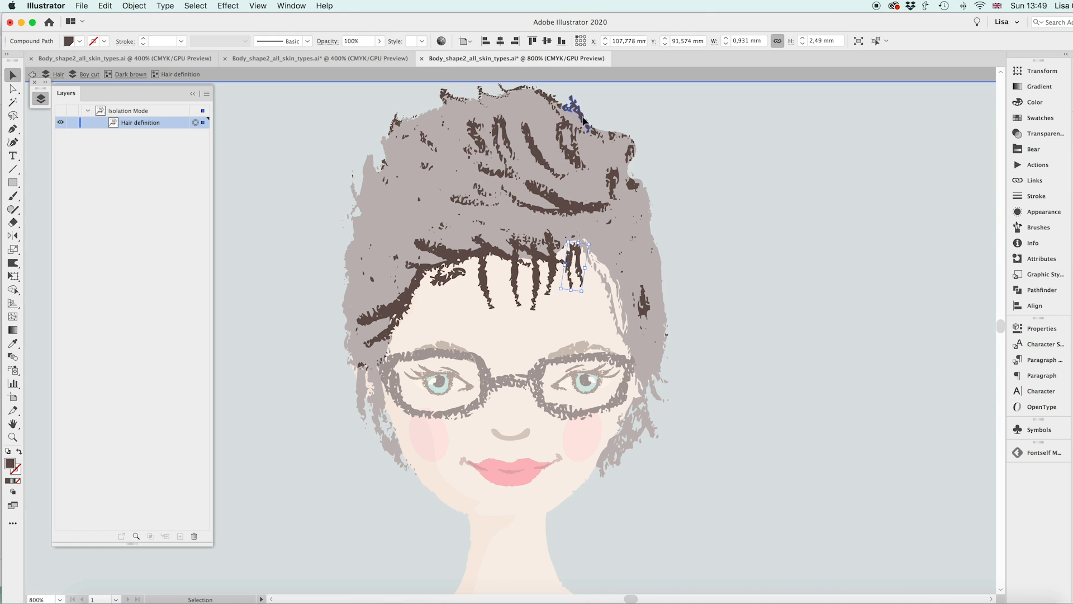
Copy the jagged strand at the crown's upper edge to the left end of the fringe and turn it to hang downward
{"action": "mouse_move", "coordinate": [583, 120]}
{"action": "left_mouse_down"}
{"action": "mouse_move", "coordinate": [457, 269]}
{"action": "mouse_move", "coordinate": [474, 286]}
{"action": "left_mouse_up"}
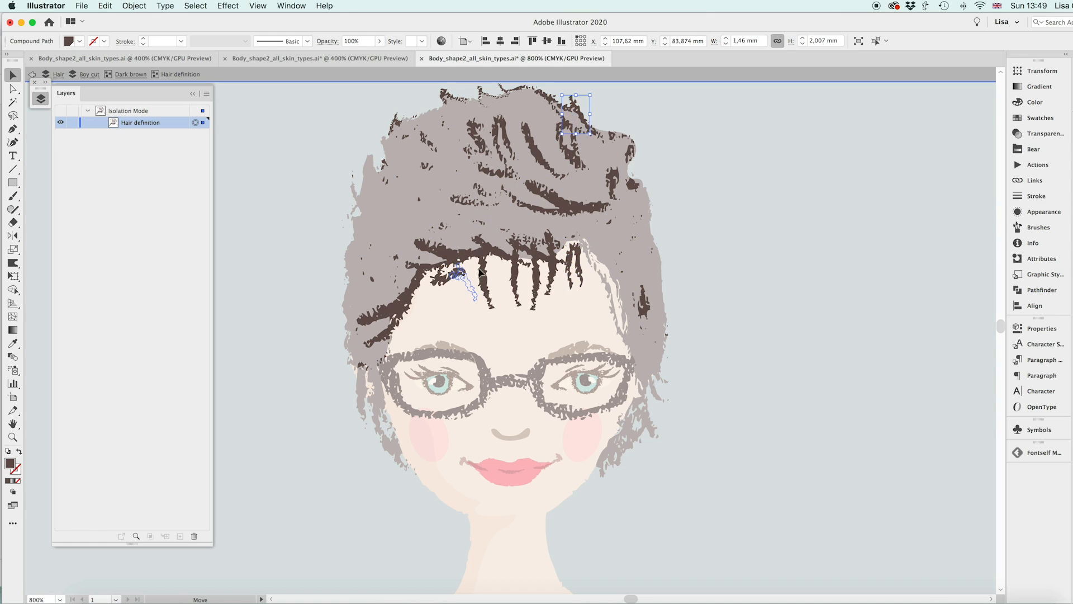
{"action": "key", "text": "r"}
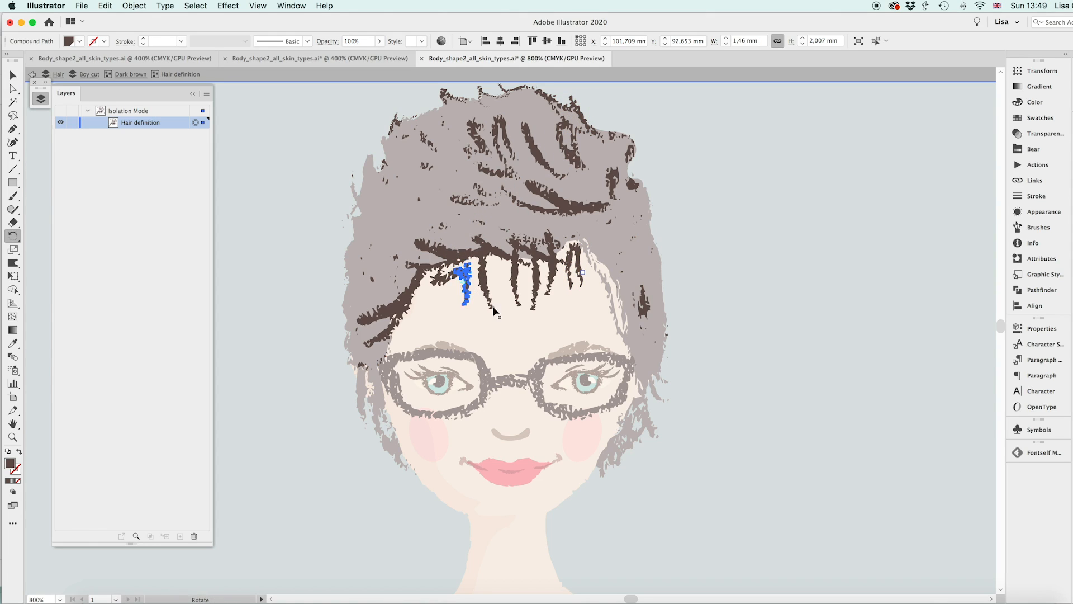
{"action": "key", "text": "Delete"}
{"action": "key", "text": "v"}
{"action": "left_click", "coordinate": [468, 290]}
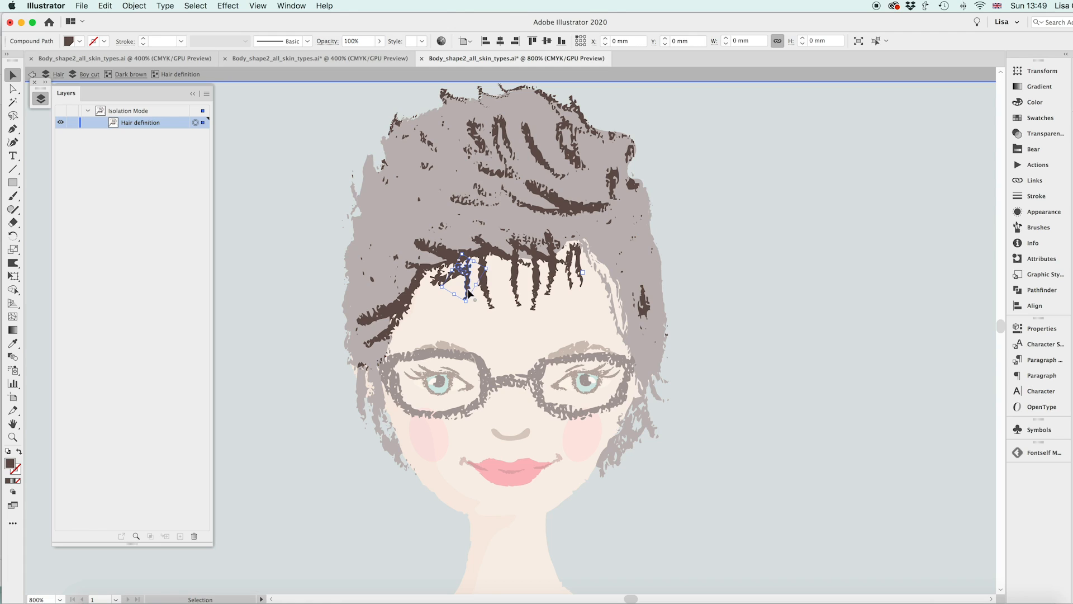
{"action": "key", "text": "Delete"}
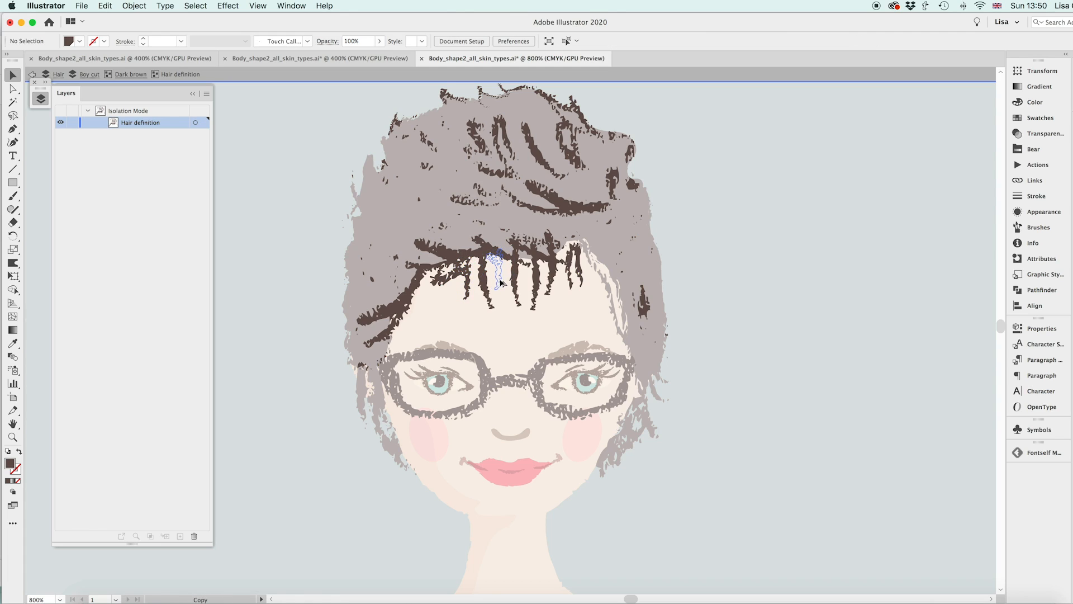
Copy the short left-hand fringe strand into the gap beside its longer neighbour and reflect it
{"action": "left_click", "coordinate": [494, 264]}
{"action": "key", "text": "o"}
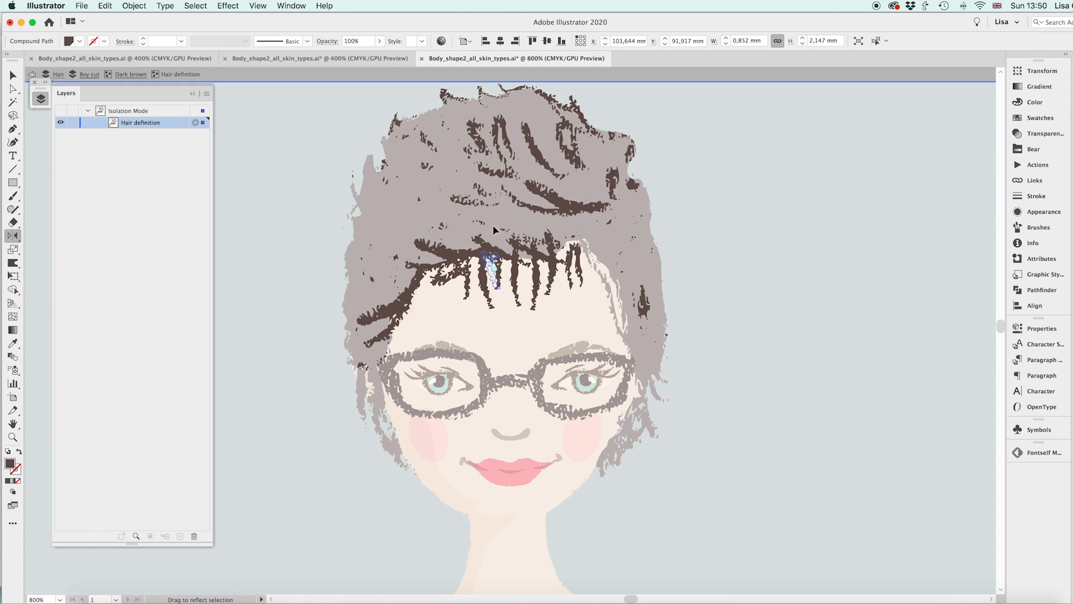
{"action": "key", "text": "v"}
Copy the double strand into the middle of the fringe and reflect it so it differs from the original
{"action": "mouse_move", "coordinate": [502, 272]}
{"action": "left_mouse_down"}
{"action": "mouse_move", "coordinate": [560, 275]}
{"action": "mouse_move", "coordinate": [521, 277]}
{"action": "mouse_move", "coordinate": [515, 299]}
{"action": "left_mouse_up"}
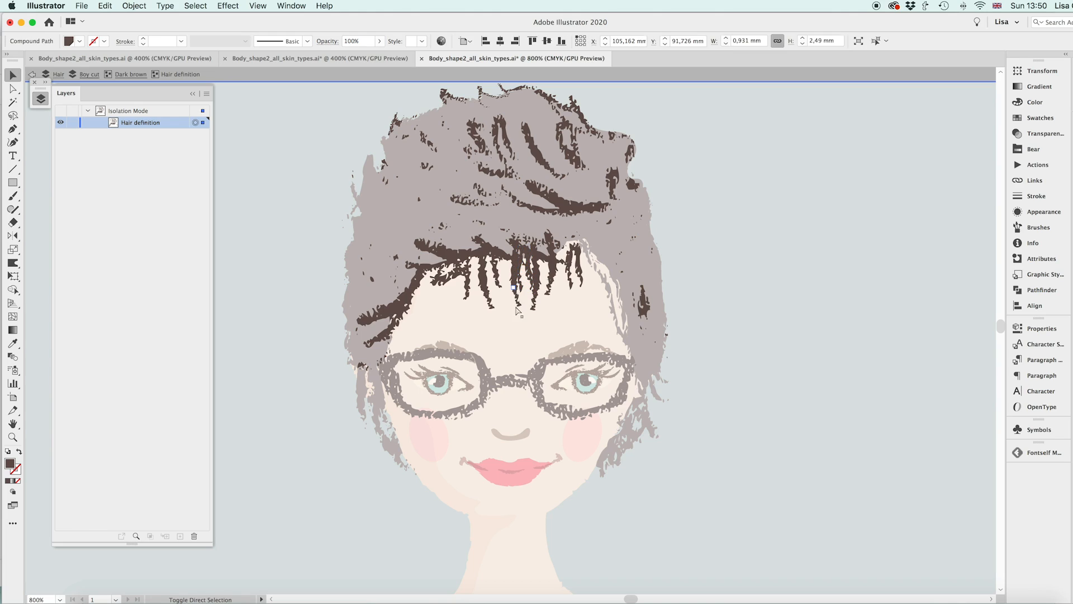
{"action": "left_click", "coordinate": [516, 299]}
{"action": "left_click", "coordinate": [510, 297]}
{"action": "left_click", "coordinate": [551, 236]}
{"action": "key", "text": "super+z"}
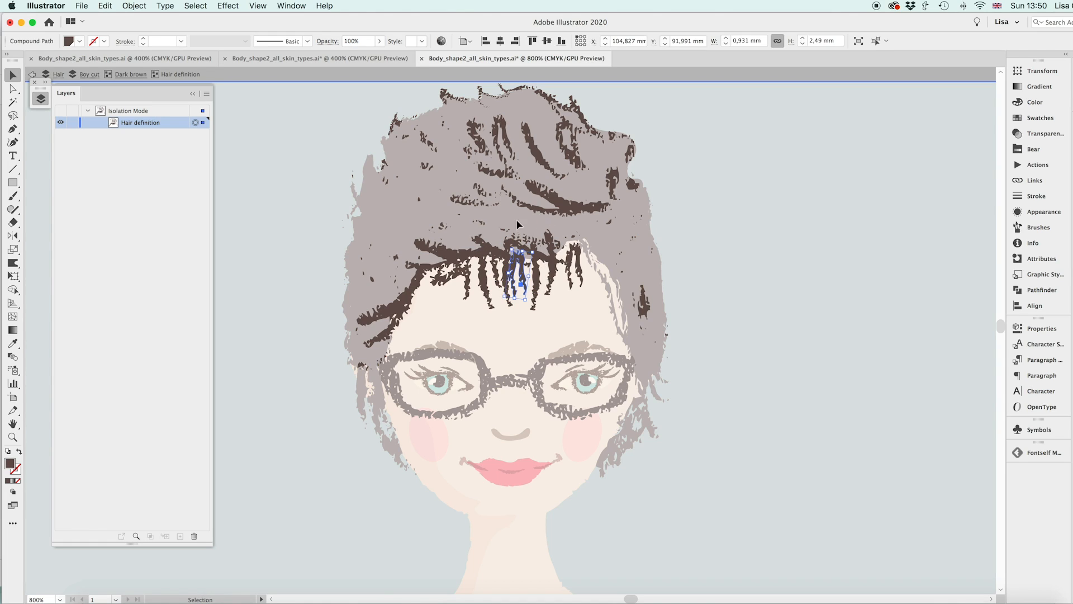
{"action": "key", "text": "o"}
{"action": "left_click_drag", "start_coordinate": [535, 220], "coordinate": [516, 215]}
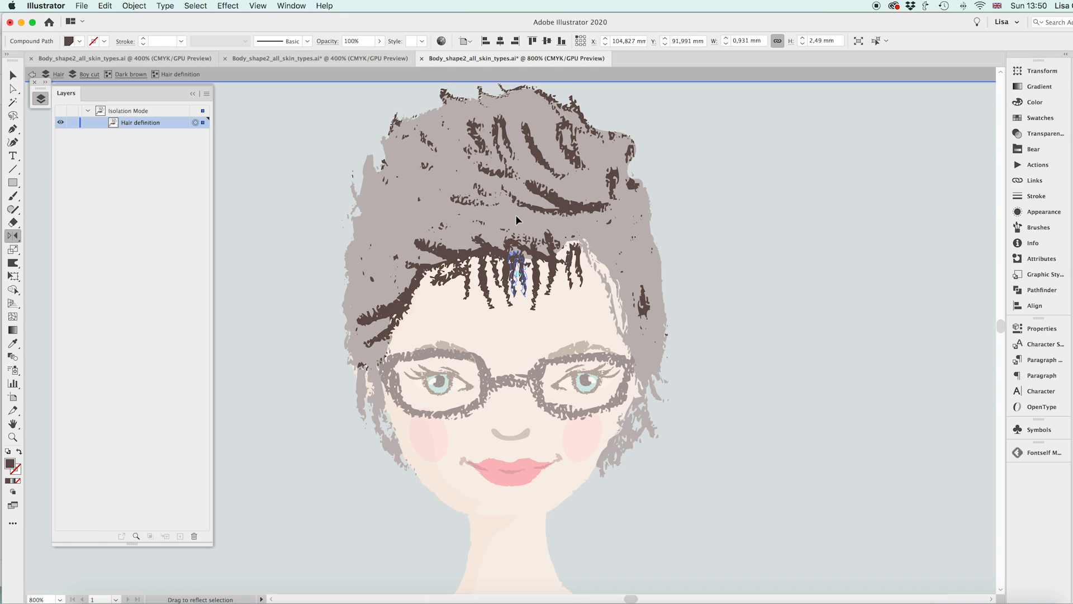
Move the middle double strand higher into the hairline, shift the end pair nearer the temple, and deselect
{"action": "key", "text": "c"}
{"action": "key", "text": "v"}
{"action": "left_click_drag", "start_coordinate": [528, 283], "coordinate": [580, 271]}
{"action": "key", "text": "ctrl+z"}
{"action": "double_click", "coordinate": [703, 227]}
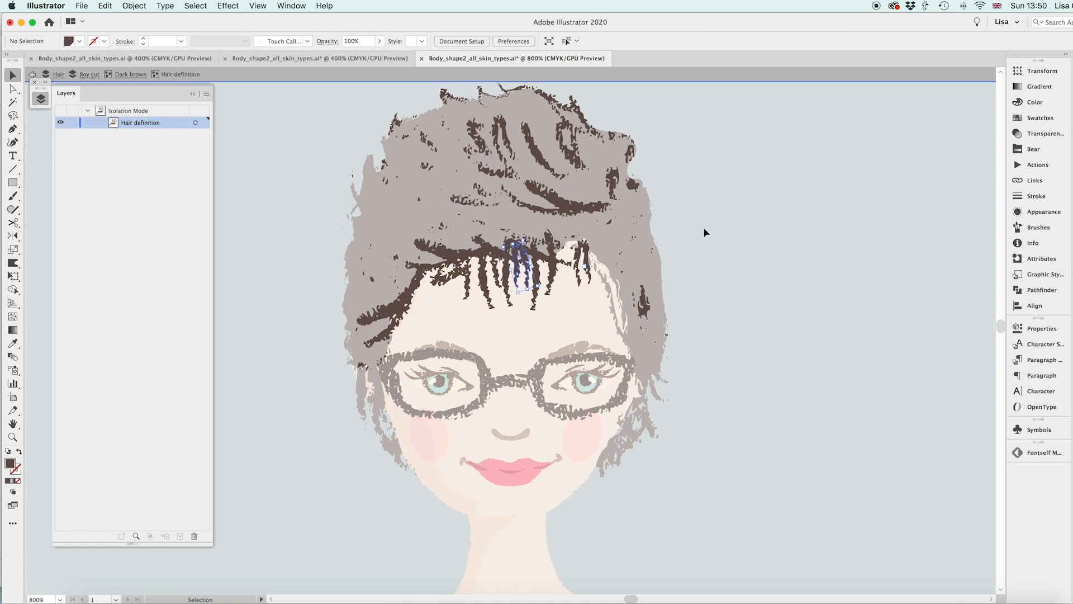
Leave isolation mode to check the fringe, and isolate the Hair definition path inside the boy cut's Dark brown group again
{"action": "scroll", "coordinate": [703, 226], "scroll_direction": "down", "scroll_amount": 4}
{"action": "scroll", "coordinate": [705, 229], "scroll_direction": "up", "scroll_amount": 4}
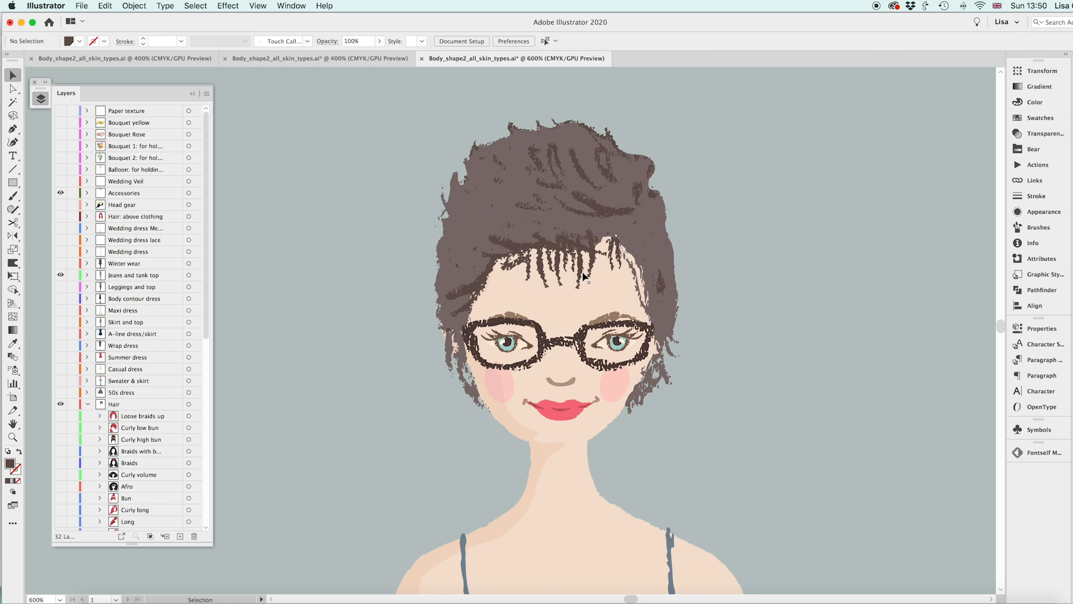
{"action": "left_click", "coordinate": [582, 276]}
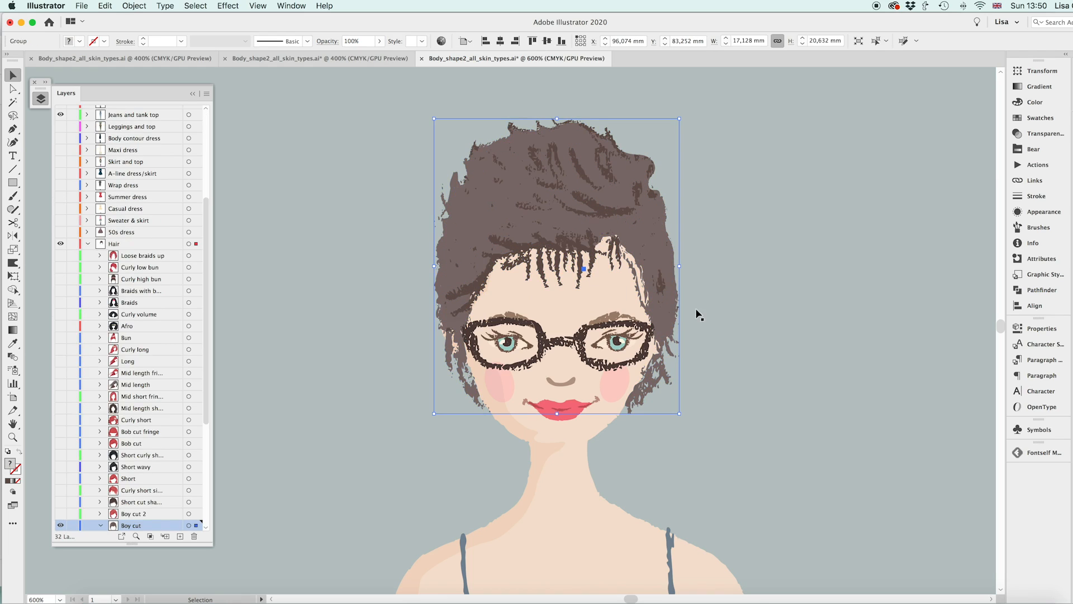
{"action": "double_click", "coordinate": [564, 272]}
{"action": "left_click", "coordinate": [579, 275]}
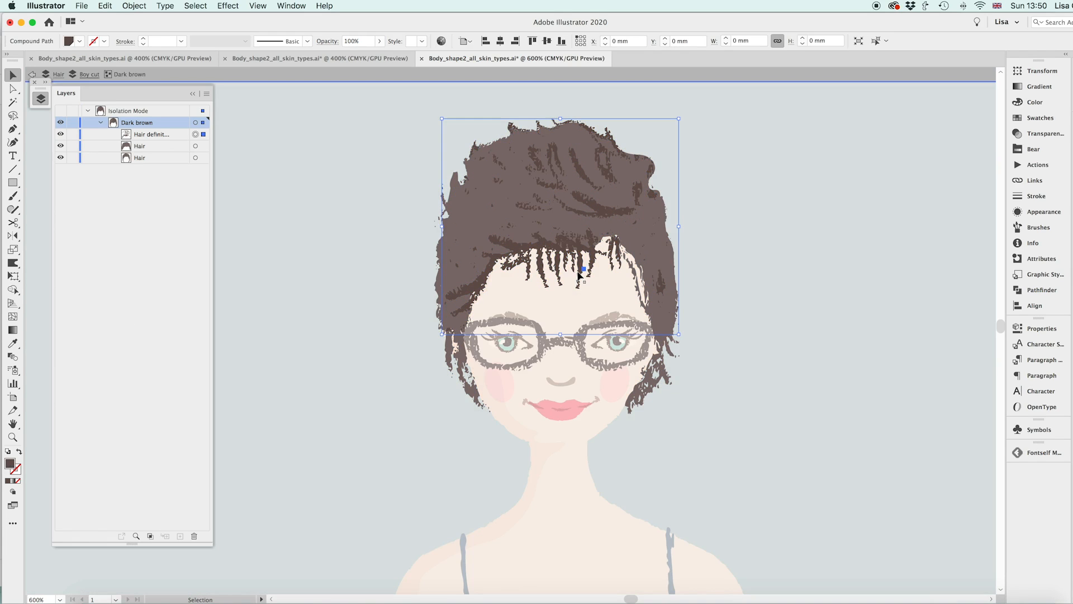
{"action": "double_click", "coordinate": [587, 285]}
{"action": "scroll", "coordinate": [586, 285], "scroll_direction": "up", "scroll_amount": 3}
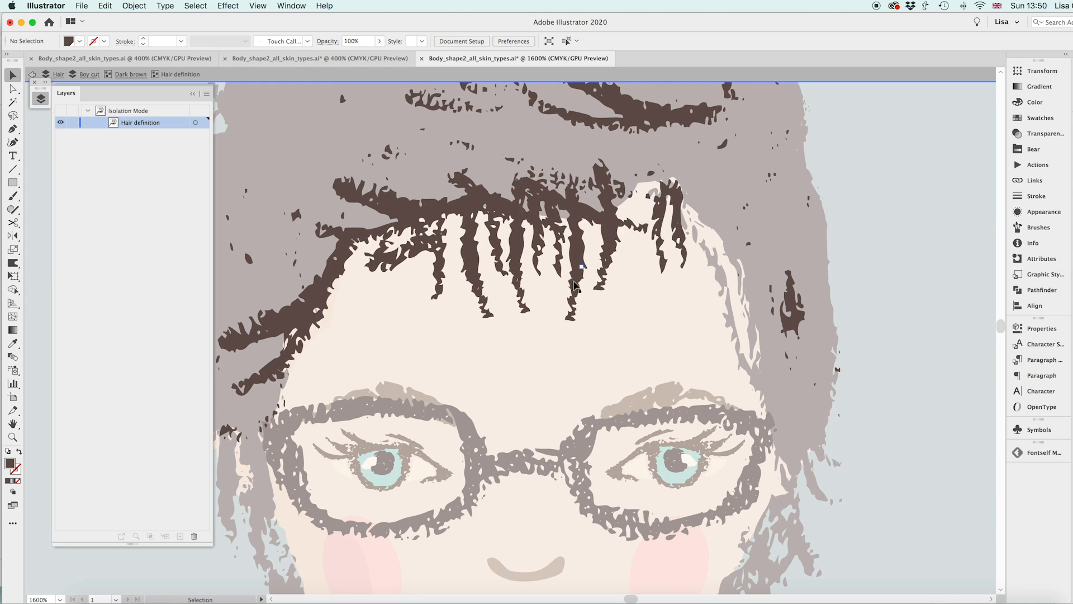
Shorten the long fringe strand right of the middle to about 3.1 mm by redrawing its tip with the Pencil tool
{"action": "left_click", "coordinate": [579, 246]}
{"action": "mouse_move", "coordinate": [631, 255]}
{"action": "left_mouse_down"}
{"action": "mouse_move", "coordinate": [636, 342]}
{"action": "mouse_move", "coordinate": [627, 339]}
{"action": "left_mouse_up"}
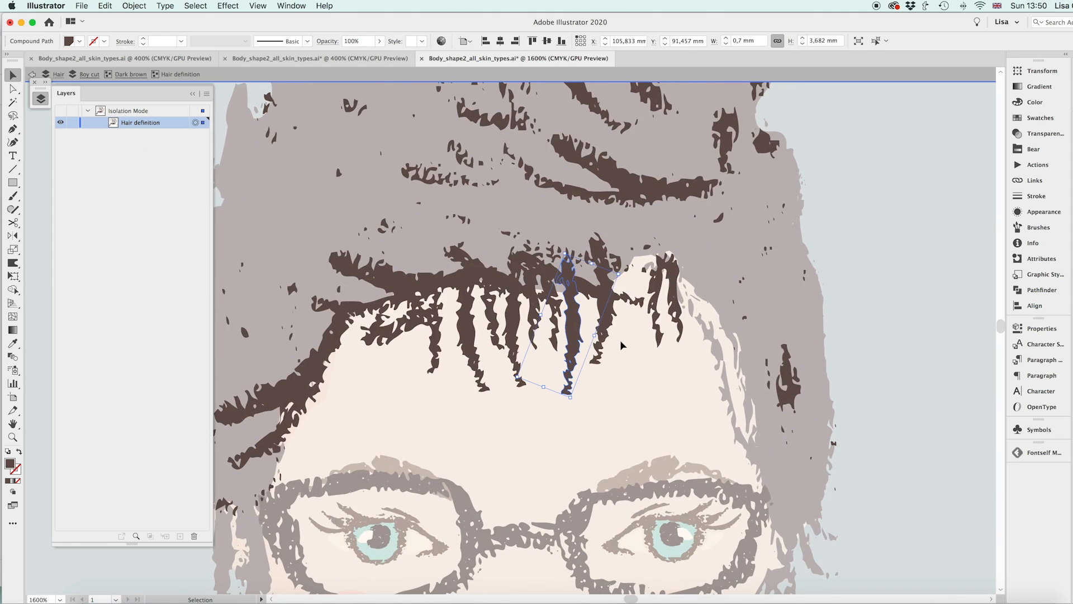
{"action": "key", "text": "n"}
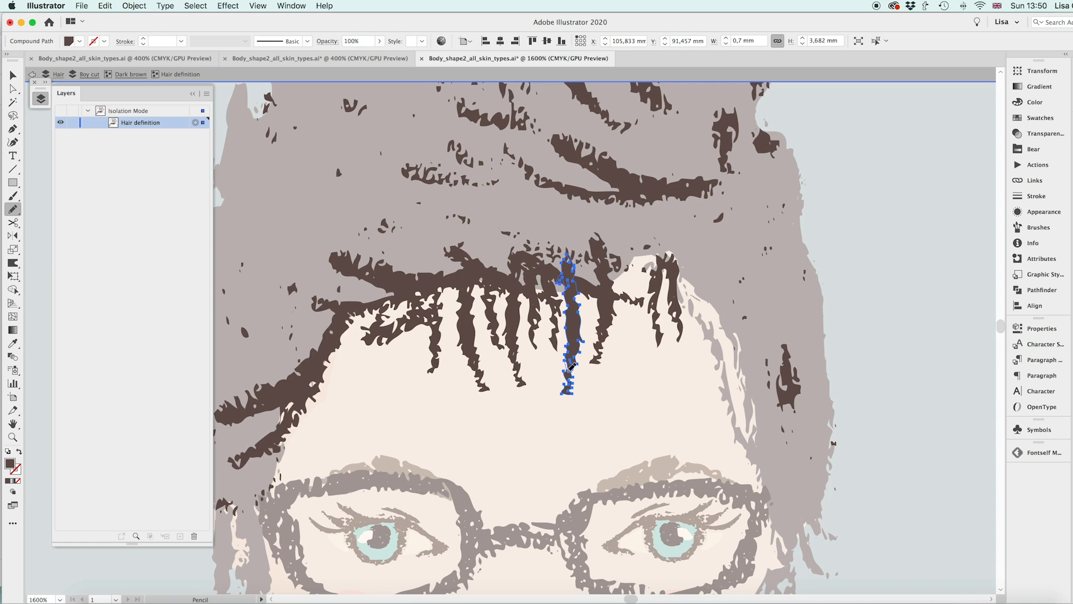
{"action": "key", "text": "super+shift+a"}
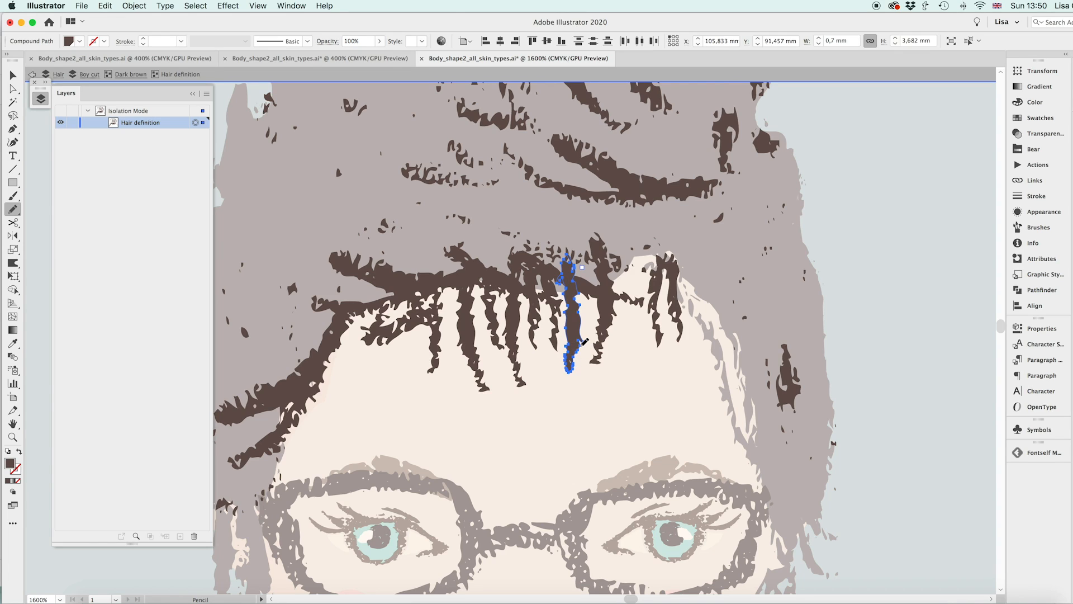
Reshape the tip of the long strand near the middle of the fringe with the Pencil tool, and deselect it
{"action": "scroll", "coordinate": [581, 344], "scroll_direction": "left", "scroll_amount": 4}
{"action": "scroll", "coordinate": [581, 343], "scroll_direction": "up", "scroll_amount": 1}
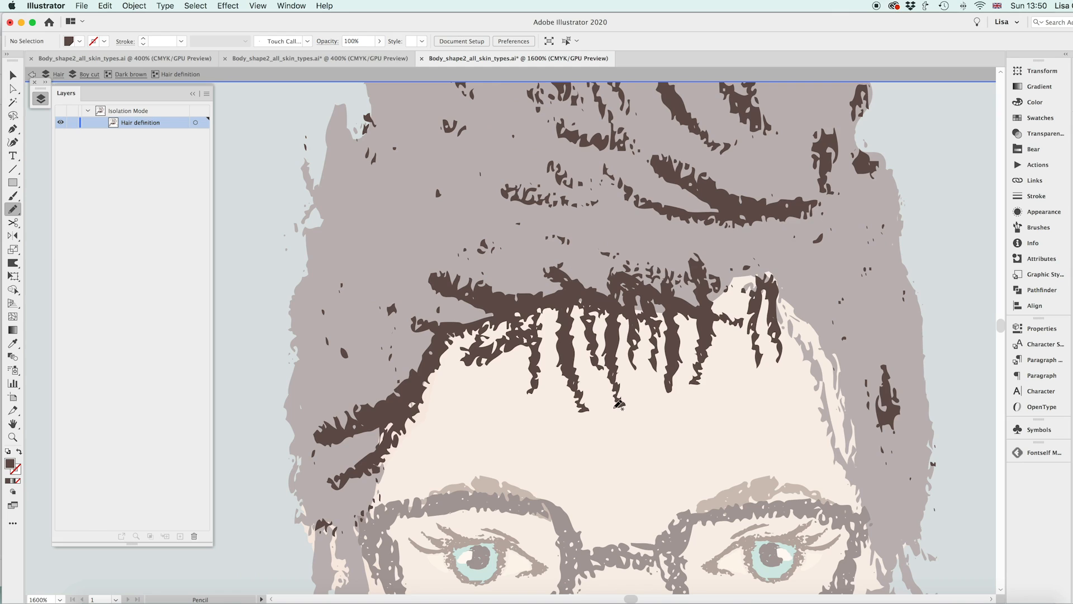
{"action": "left_click", "coordinate": [617, 392], "text": "super"}
{"action": "mouse_move", "coordinate": [618, 387]}
{"action": "left_mouse_down"}
{"action": "mouse_move", "coordinate": [622, 409]}
{"action": "mouse_move", "coordinate": [620, 366]}
{"action": "left_mouse_up"}
{"action": "key", "text": "super+shift+a"}
{"action": "scroll", "coordinate": [723, 392], "scroll_direction": "down", "scroll_amount": 1}
{"action": "key", "text": "v"}
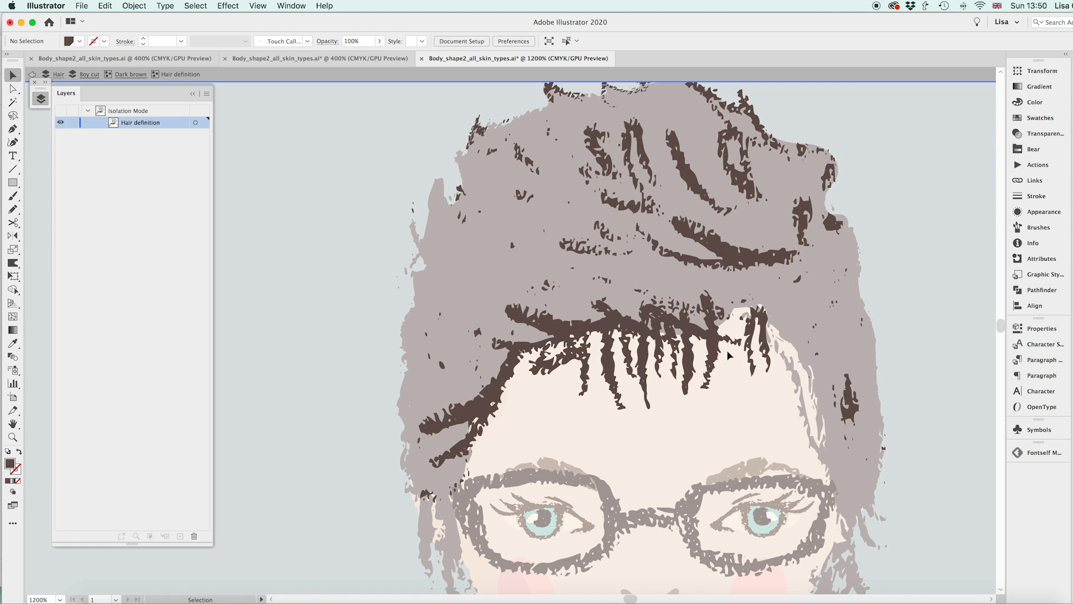
Shift the shortened strand and its right-hand neighbour slightly toward the gap at the right temple, and leave isolation mode
{"action": "left_click", "coordinate": [688, 353]}
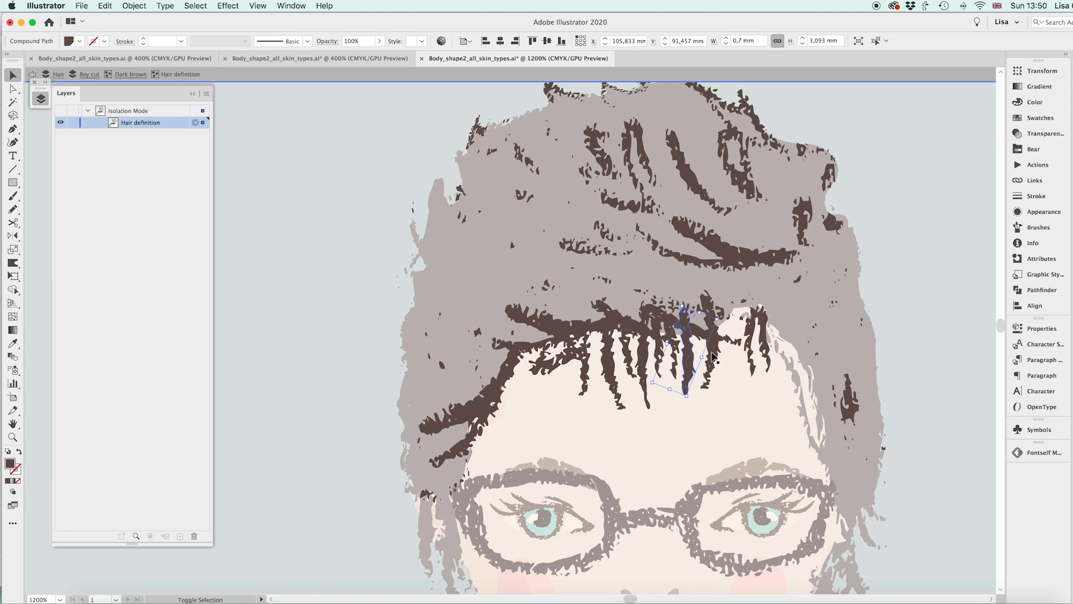
{"action": "key", "text": "super+shift+a"}
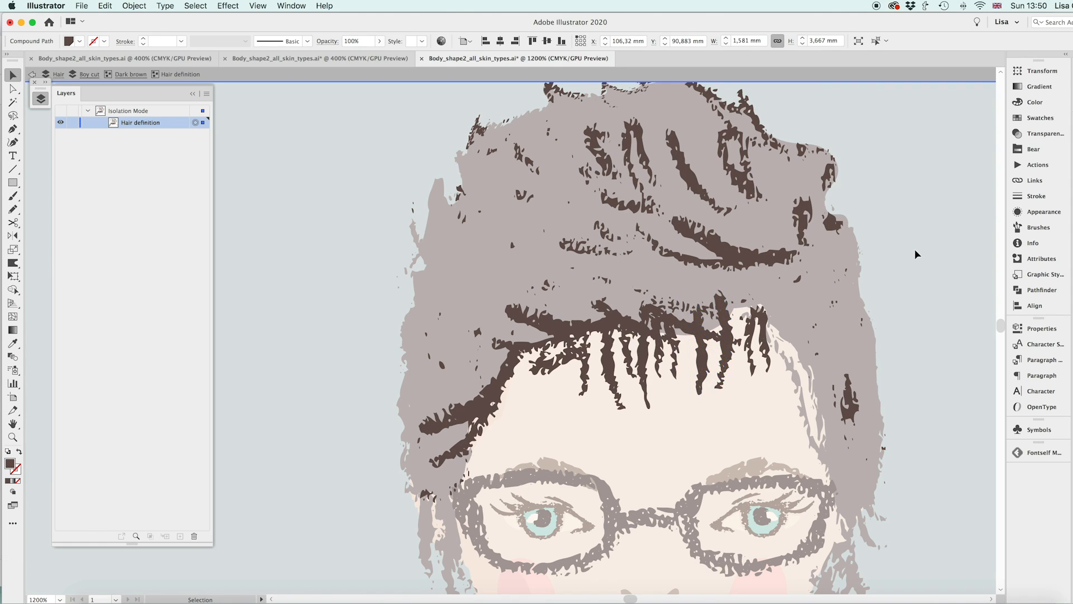
{"action": "scroll", "coordinate": [914, 250], "scroll_direction": "down", "scroll_amount": 2}
{"action": "left_click_drag", "start_coordinate": [907, 246], "coordinate": [737, 260]}
{"action": "double_click", "coordinate": [737, 259]}
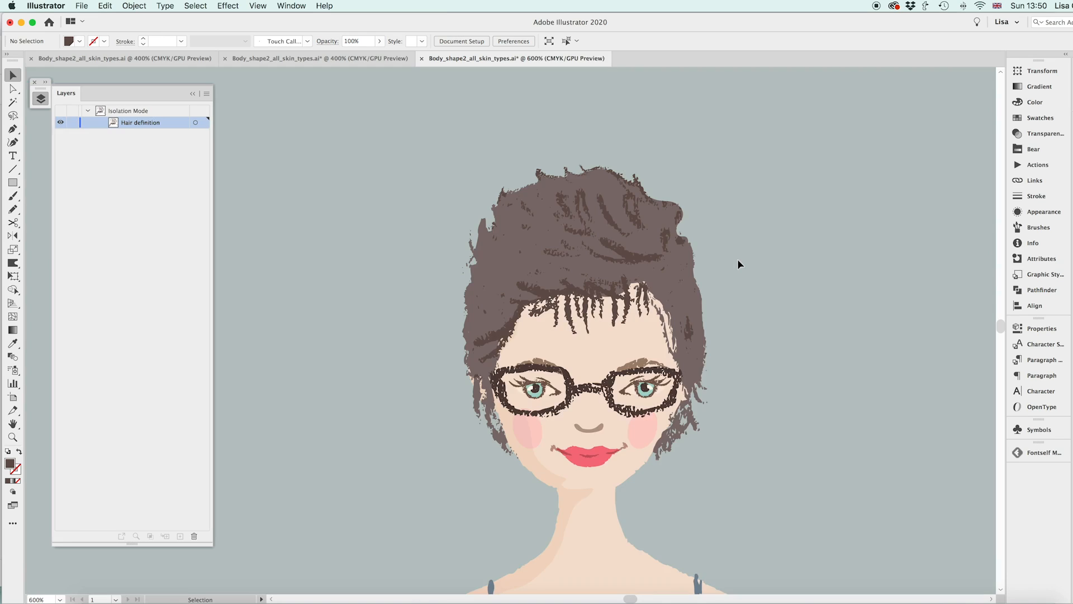
{"action": "key", "text": "super+minus"}
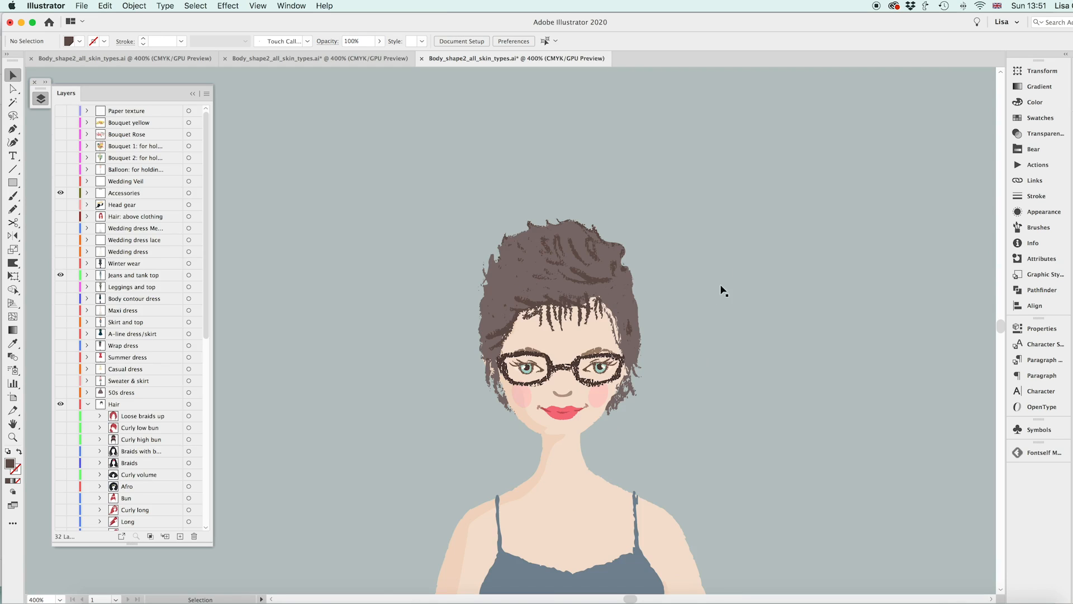
{"action": "scroll", "coordinate": [721, 282], "scroll_direction": "down", "scroll_amount": 3}
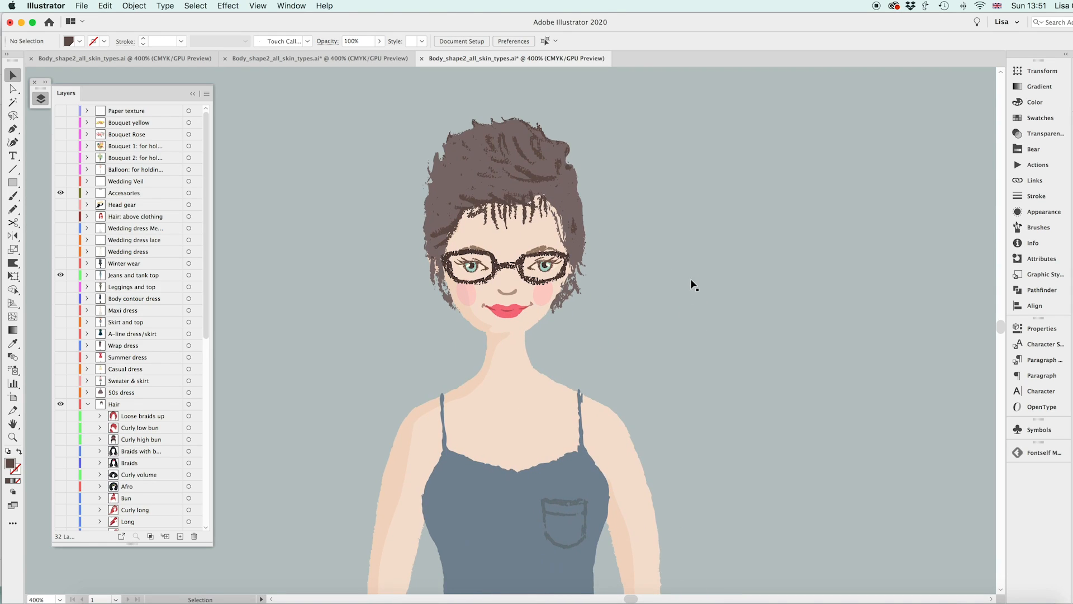